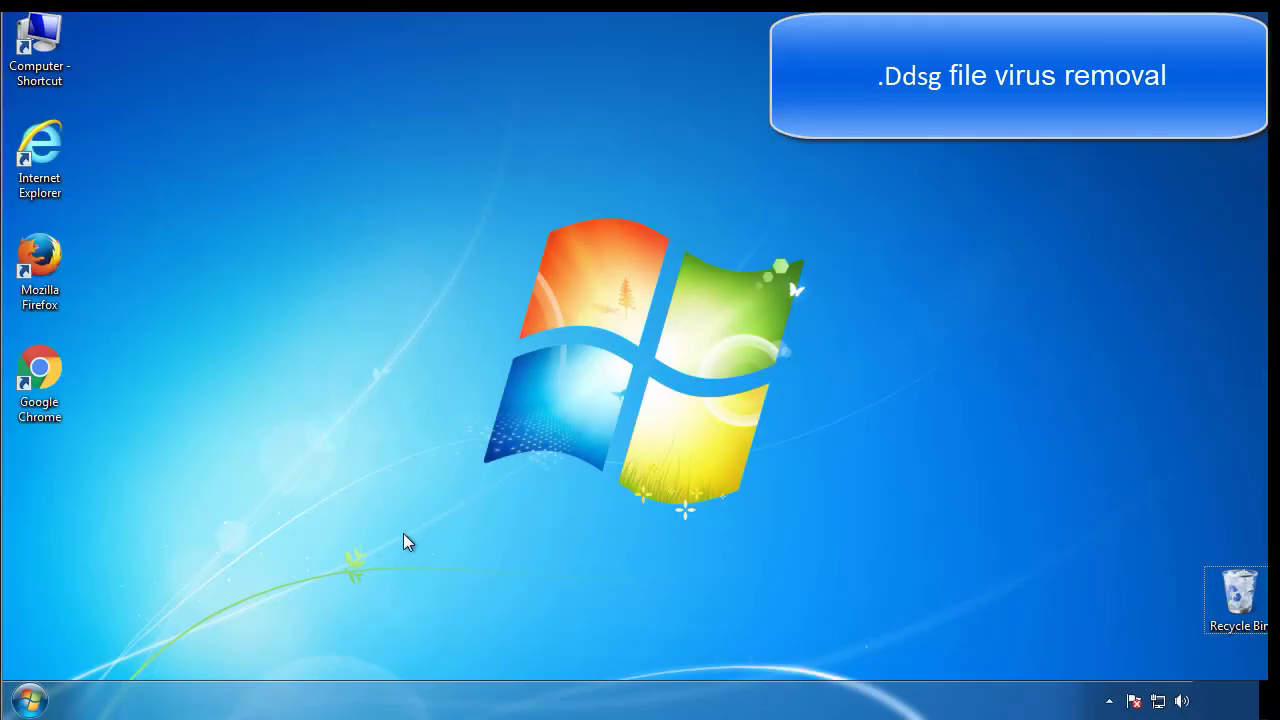
Run msconfig and enable Safe boot with the Minimal option on the Boot tab, confirming with OK
left_click(40, 700)
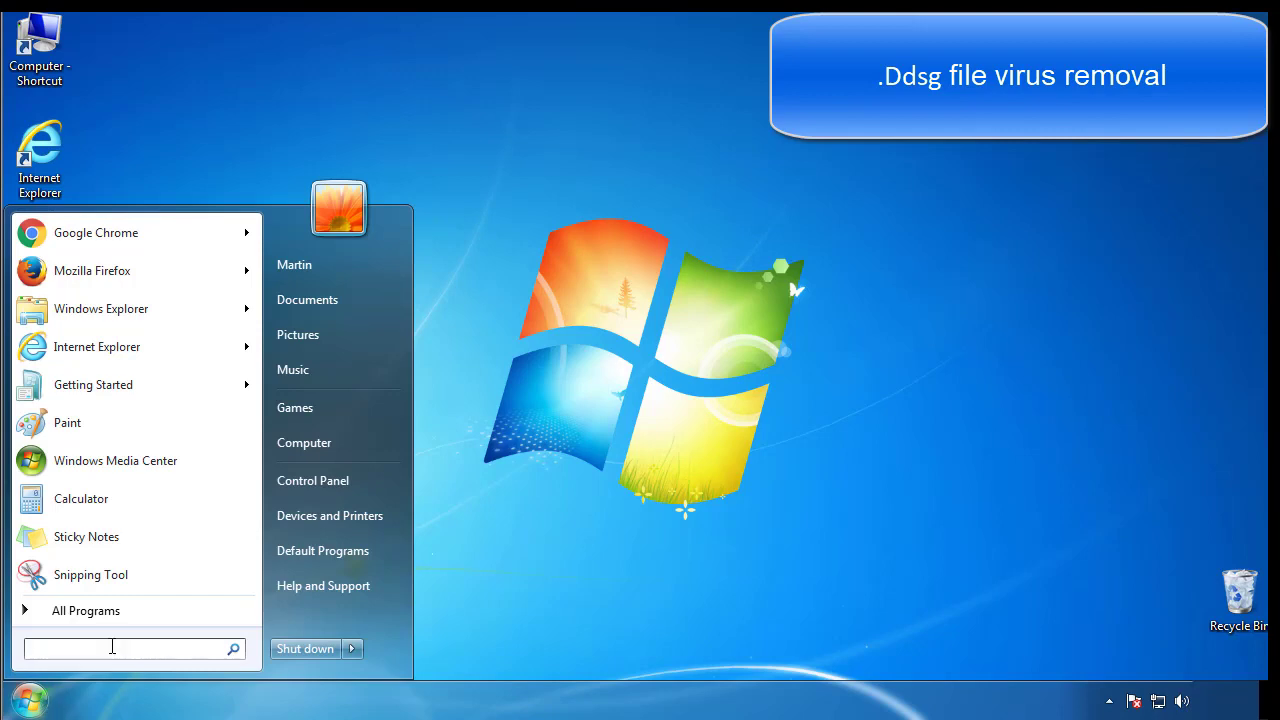
type("msconfig")
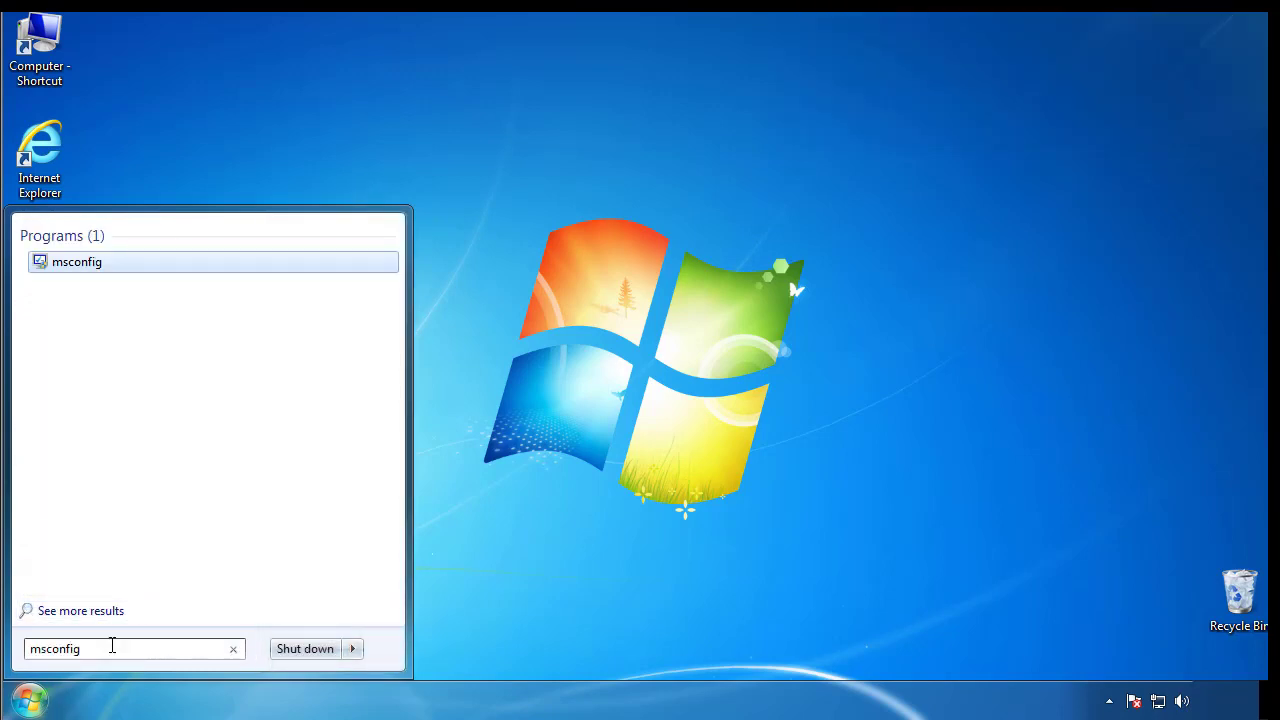
key("Return")
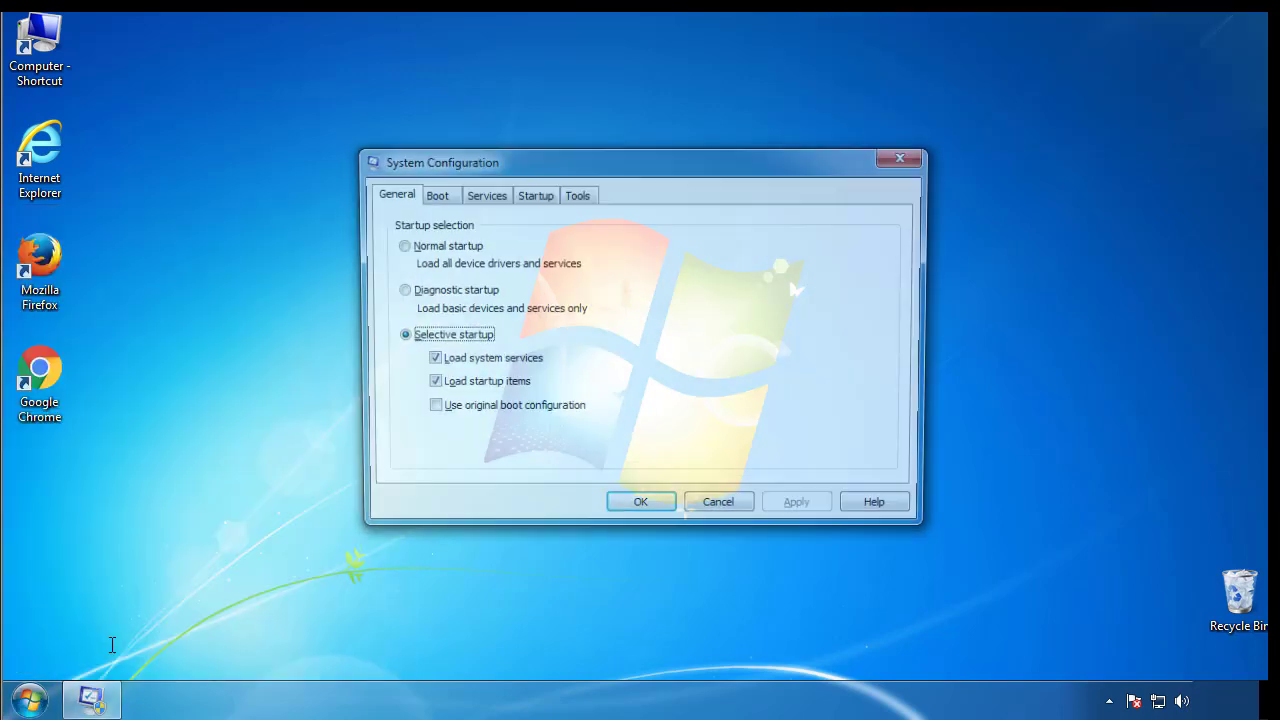
left_click(433, 197)
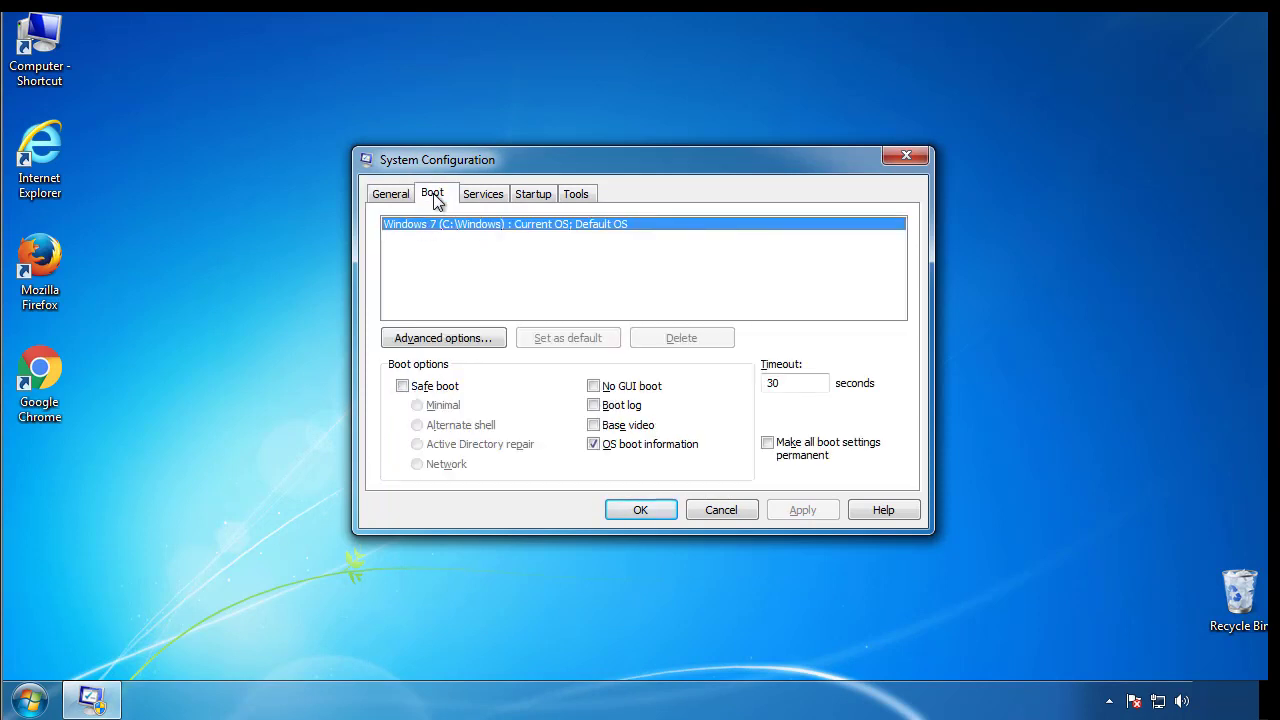
left_click(402, 386)
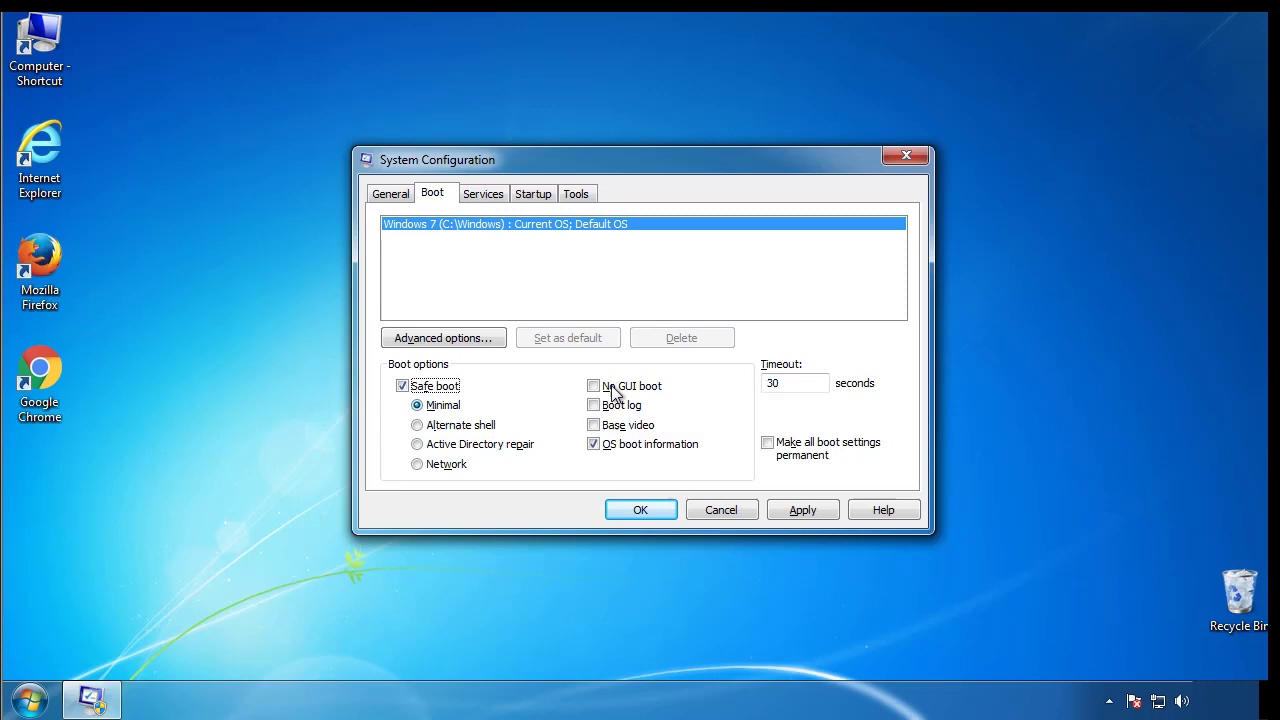
left_click(659, 517)
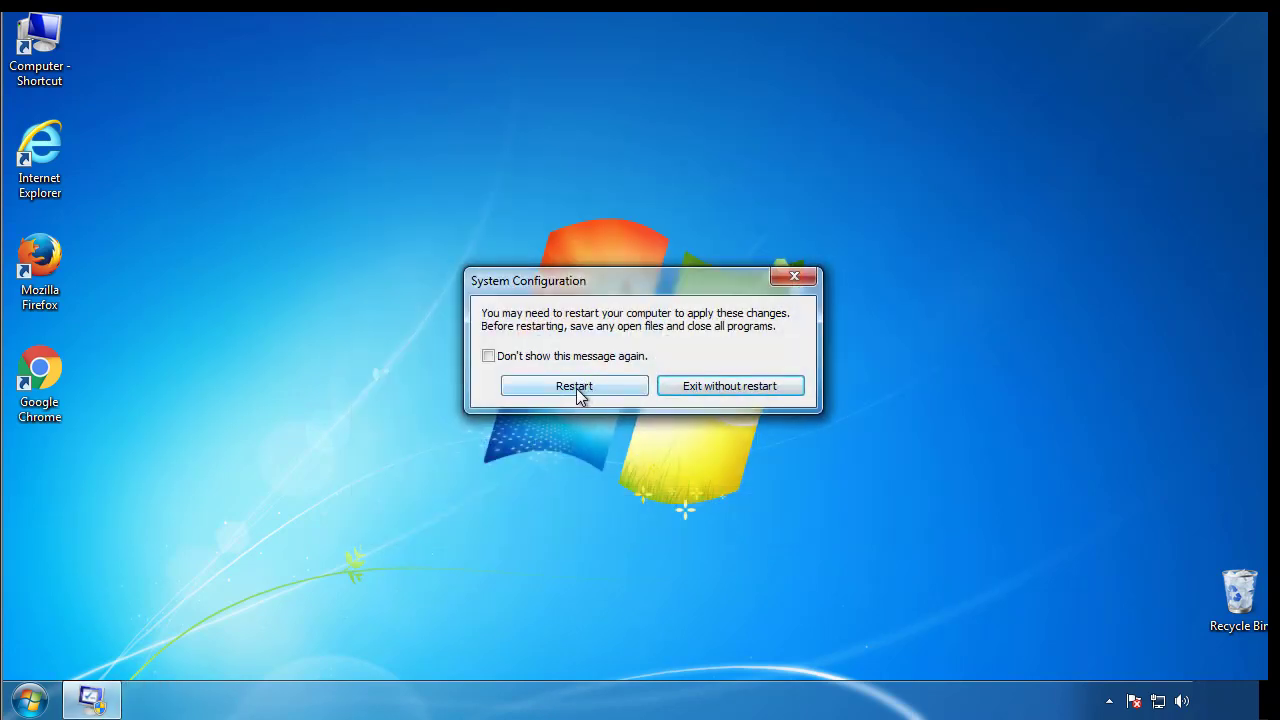
Restart into Safe Mode, then set Folder Options to show hidden files, folders and drives
left_click(577, 390)
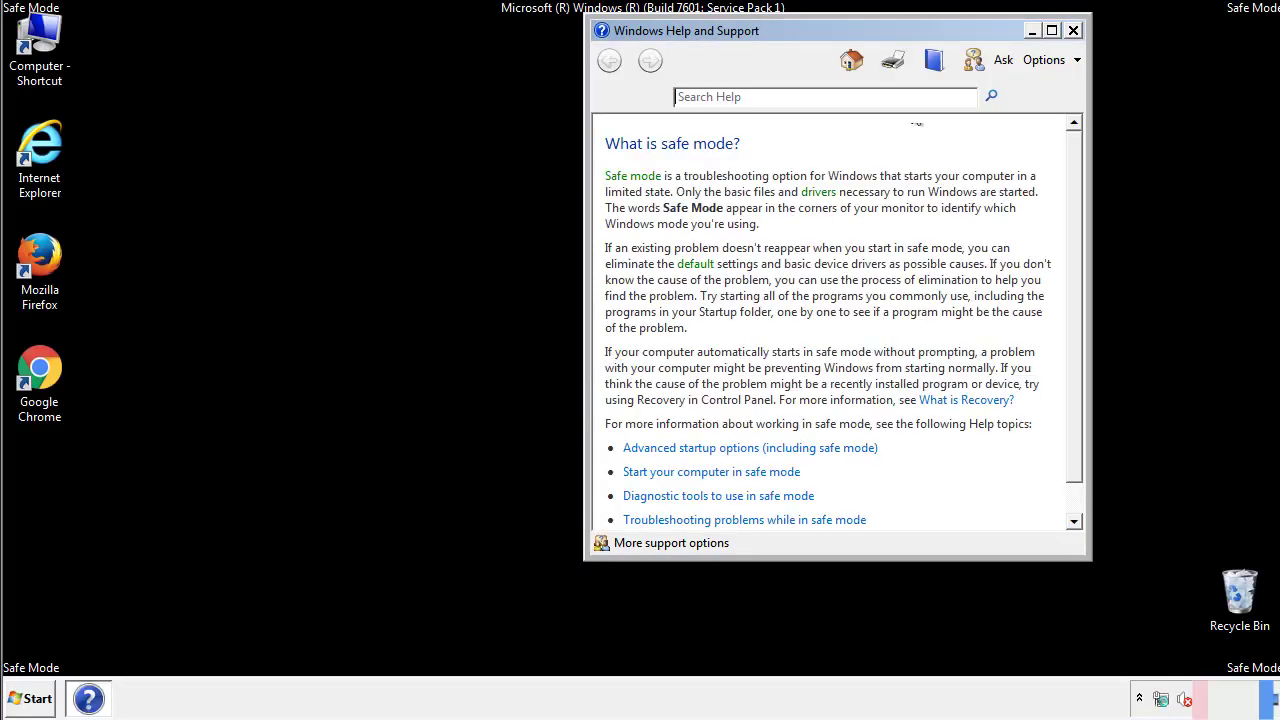
left_click(1073, 30)
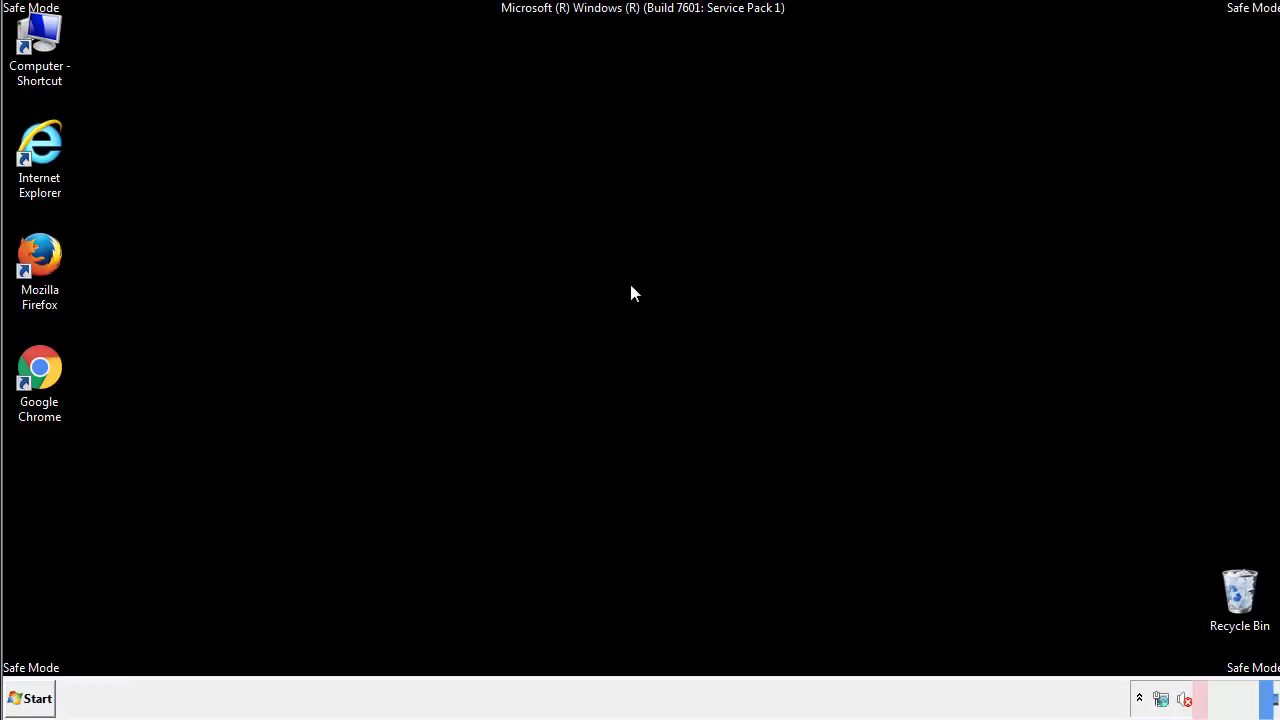
left_click(38, 697)
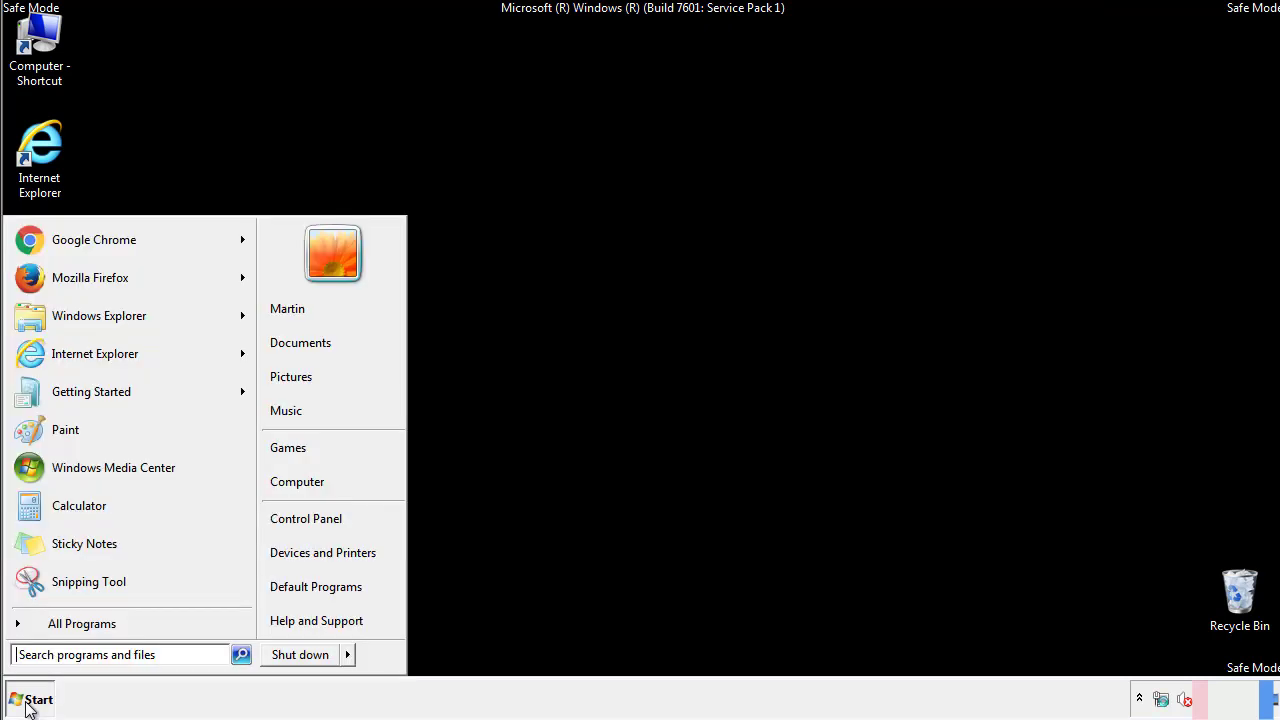
left_click(319, 514)
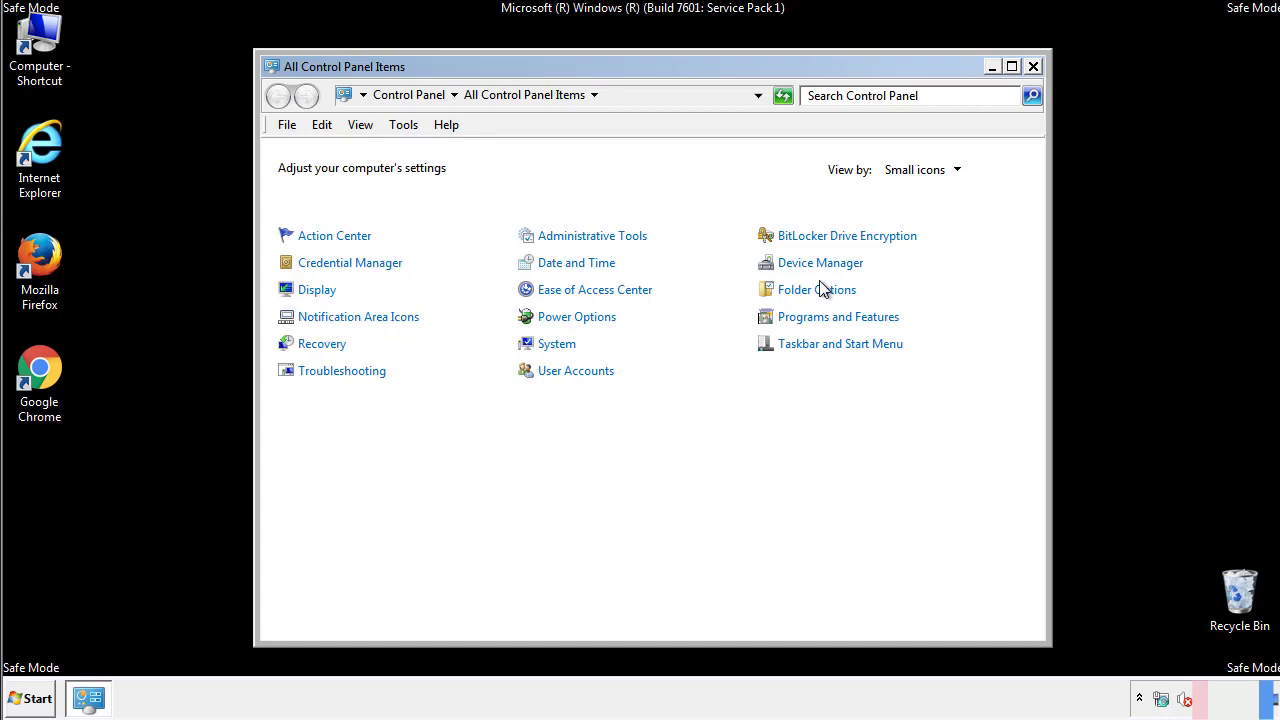
left_click(820, 292)
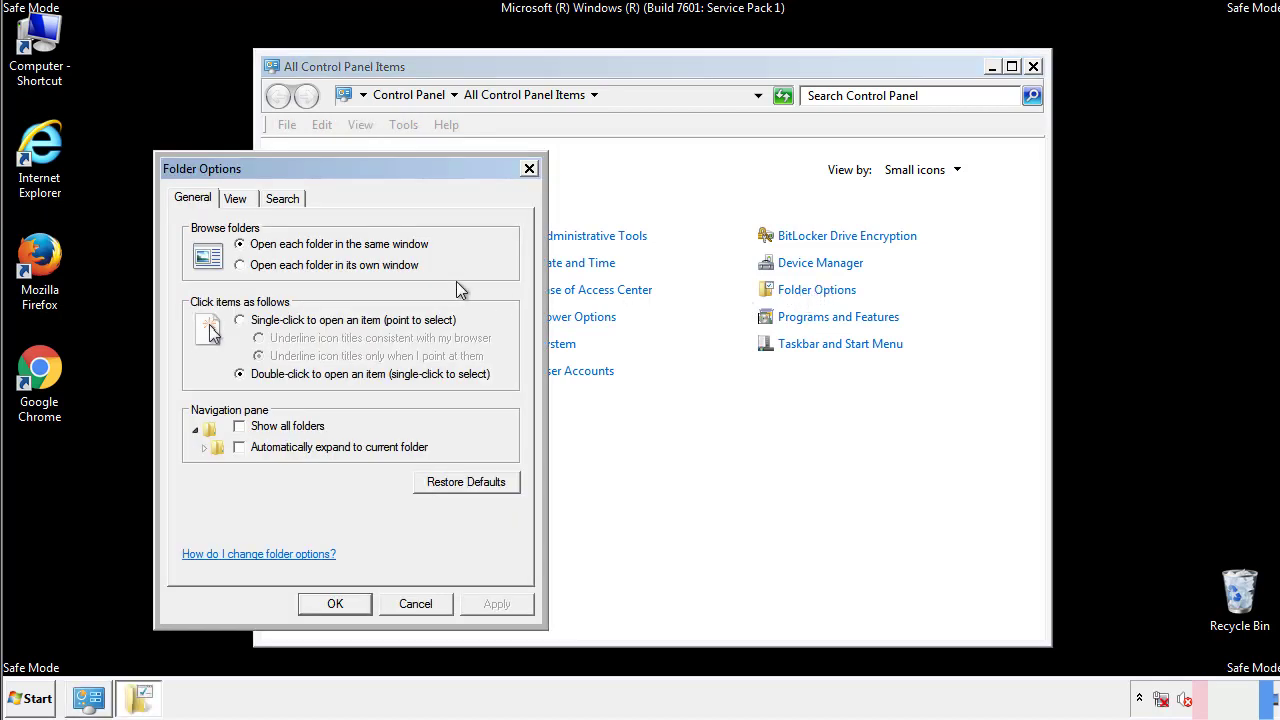
left_click(237, 200)
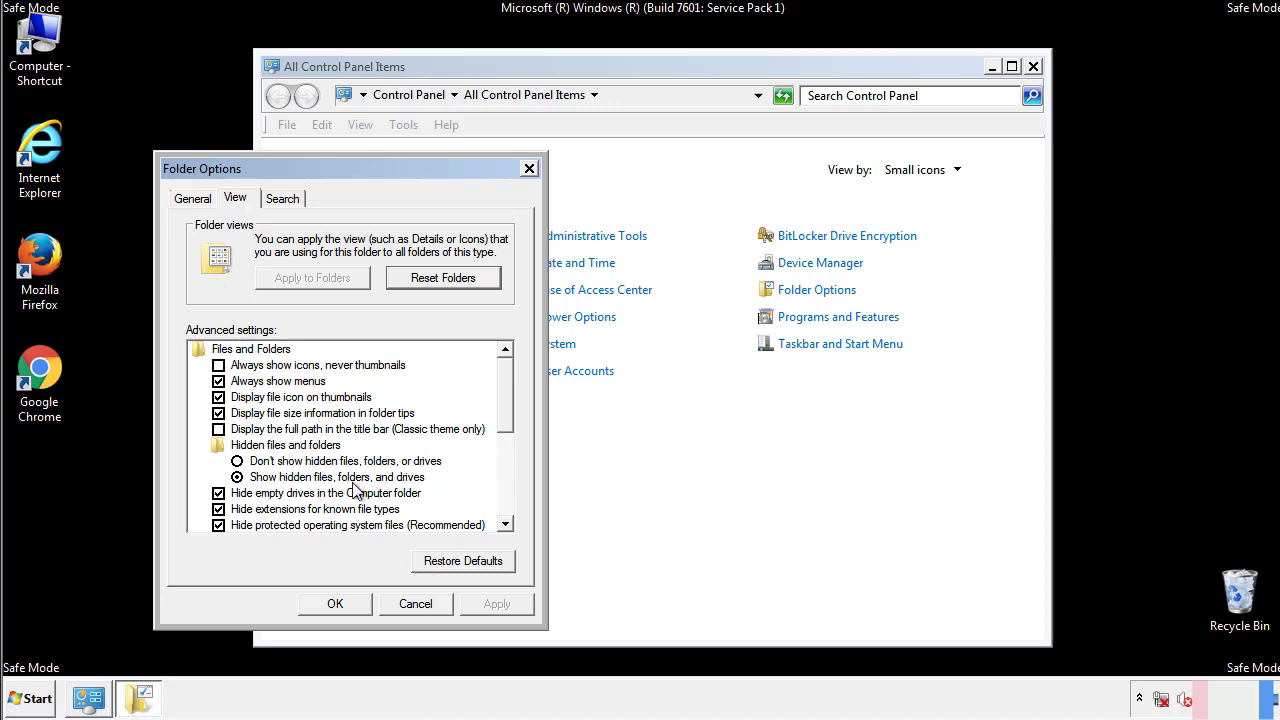
left_click(345, 603)
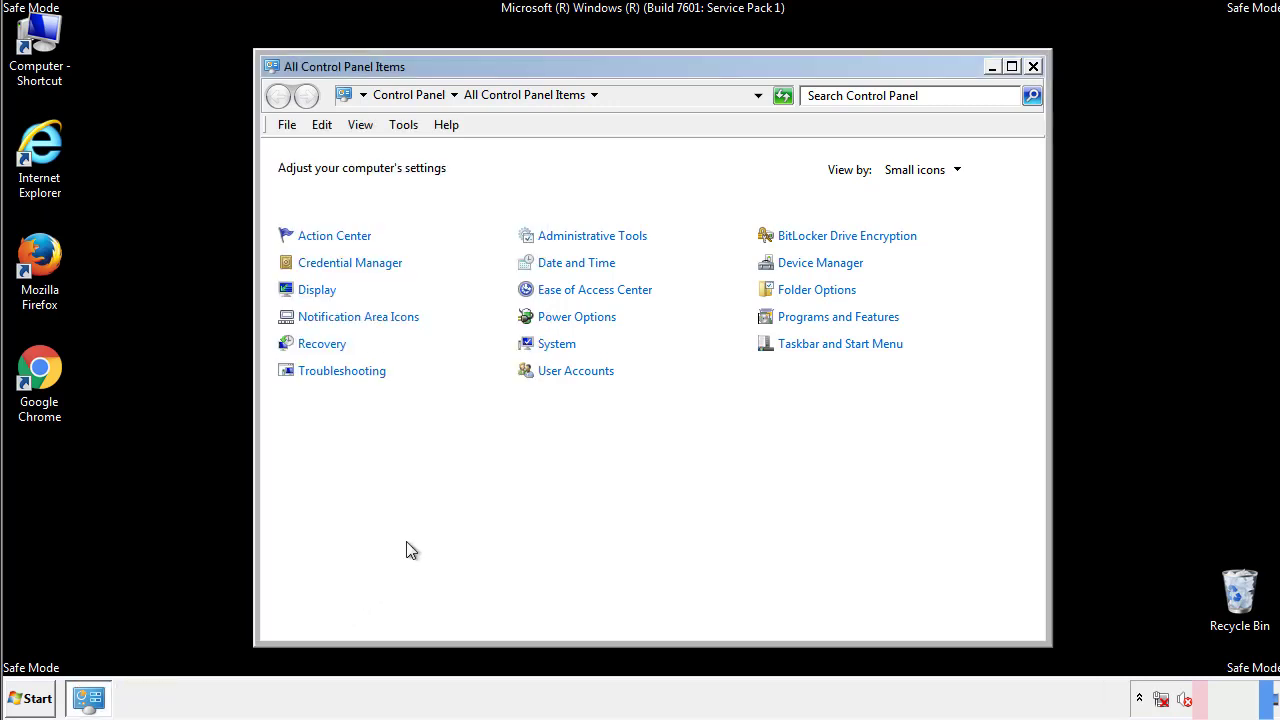
Browse from Computer through Local Disk (C:) to the Windows\System32\drivers\etc folder
left_click(1033, 66)
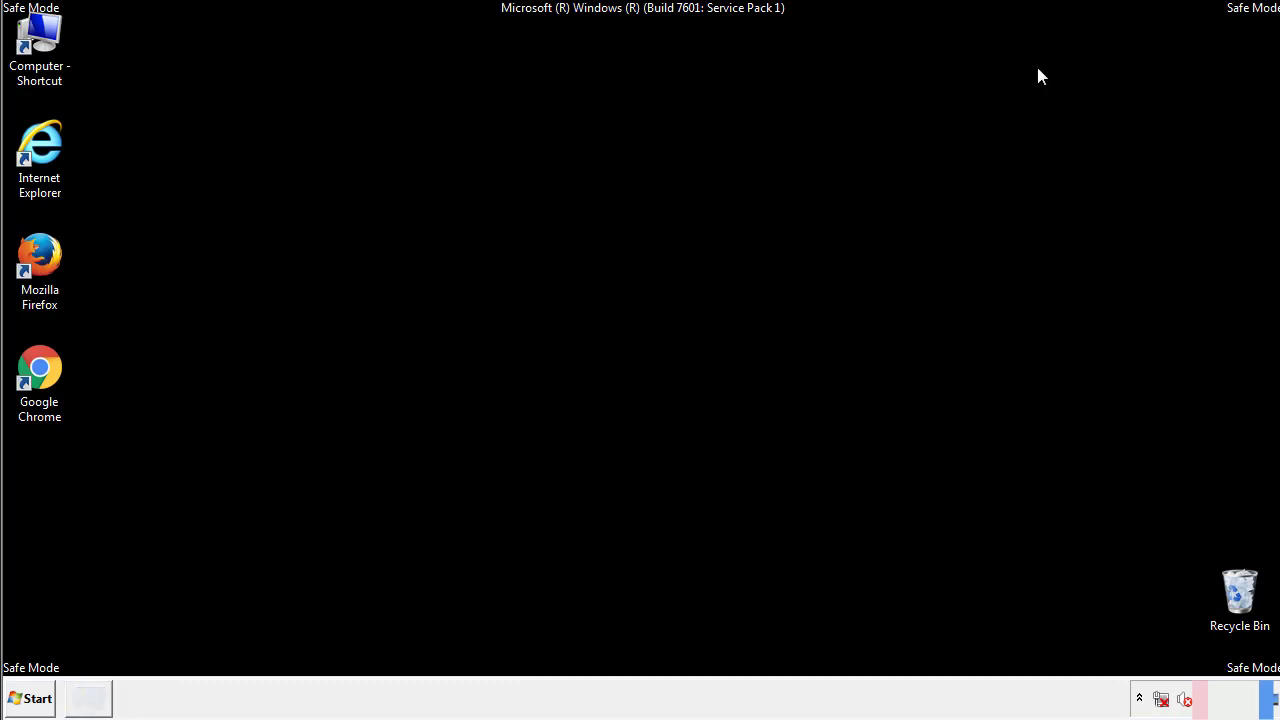
double_click(52, 35)
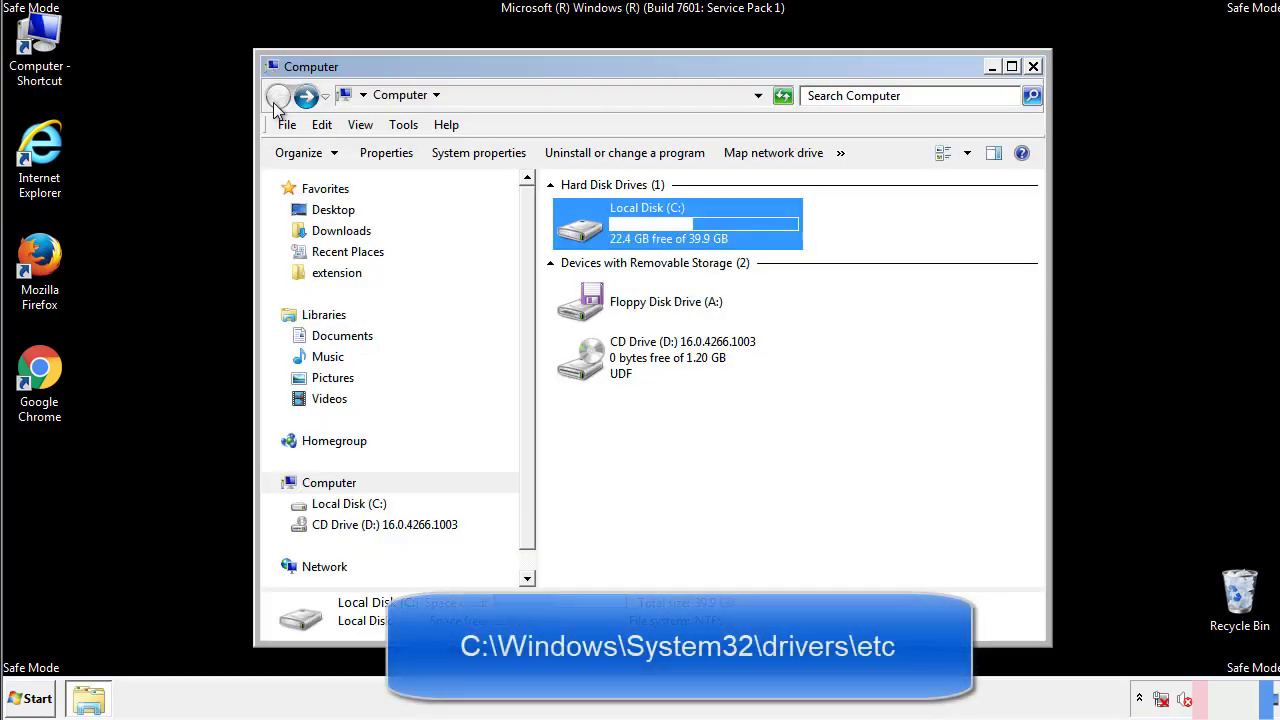
double_click(588, 234)
left_click(583, 368)
double_click(583, 368)
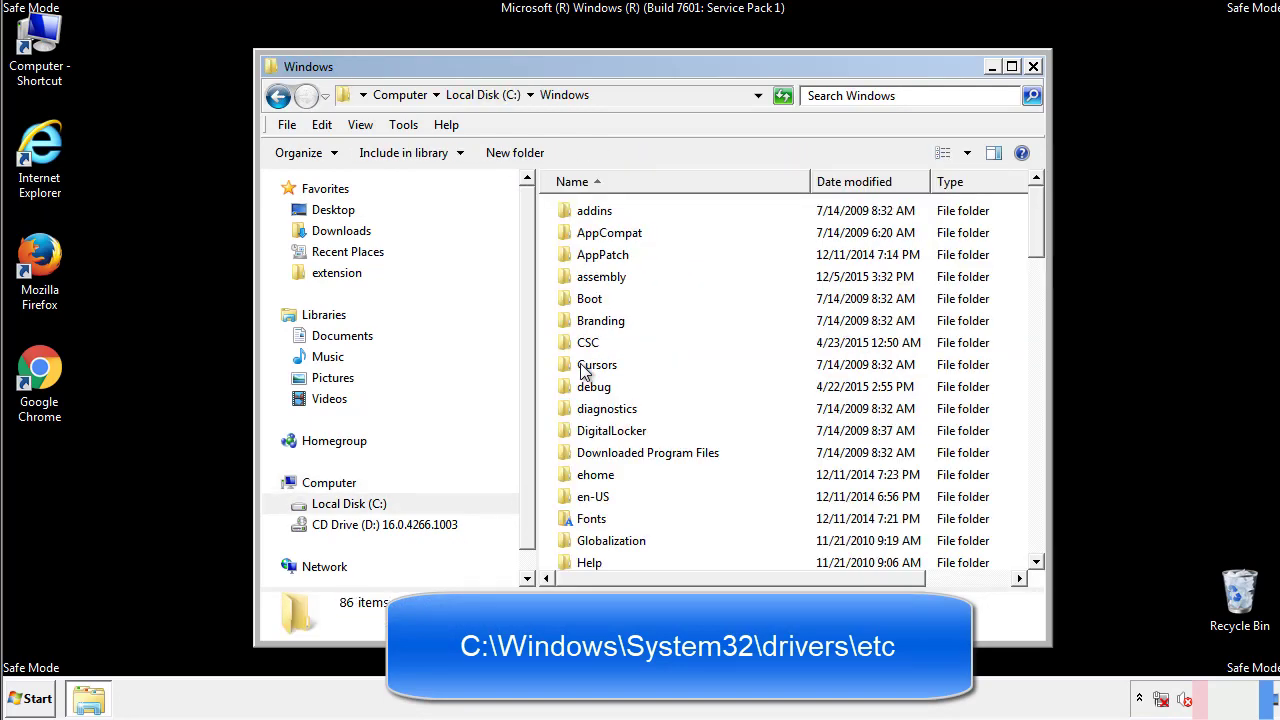
scroll(588, 450, "down", 2)
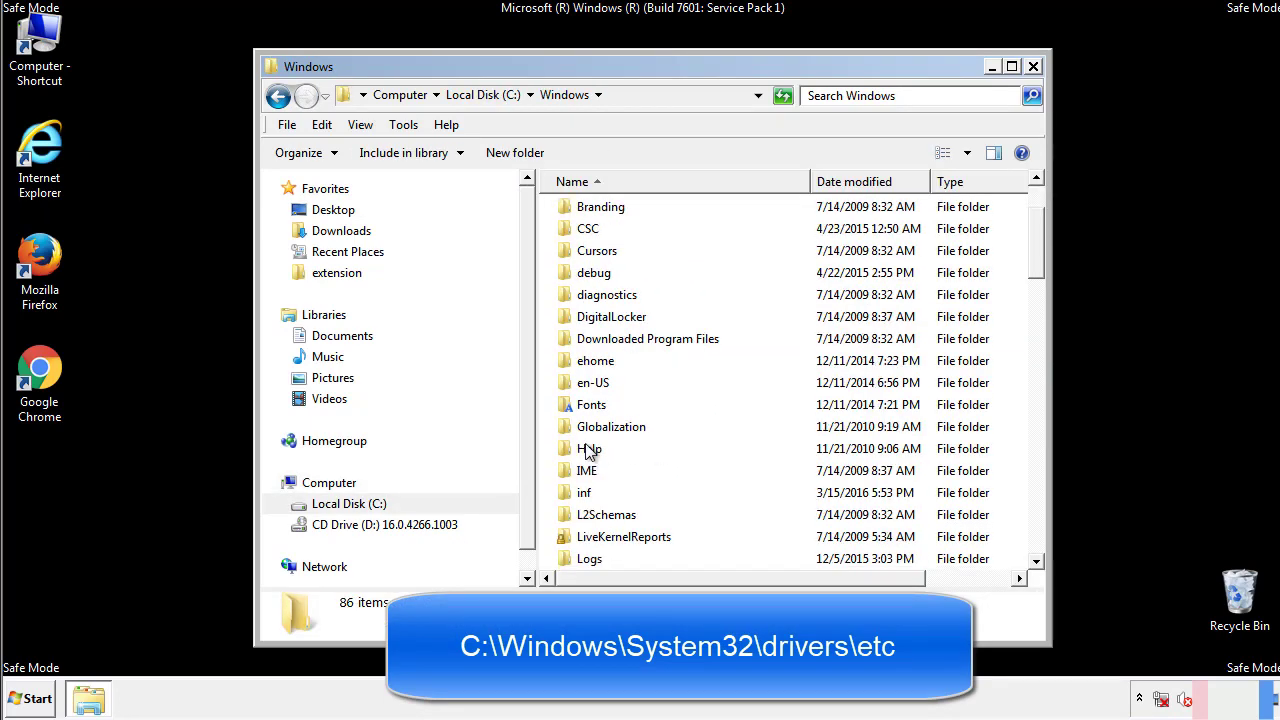
scroll(588, 450, "down", 7)
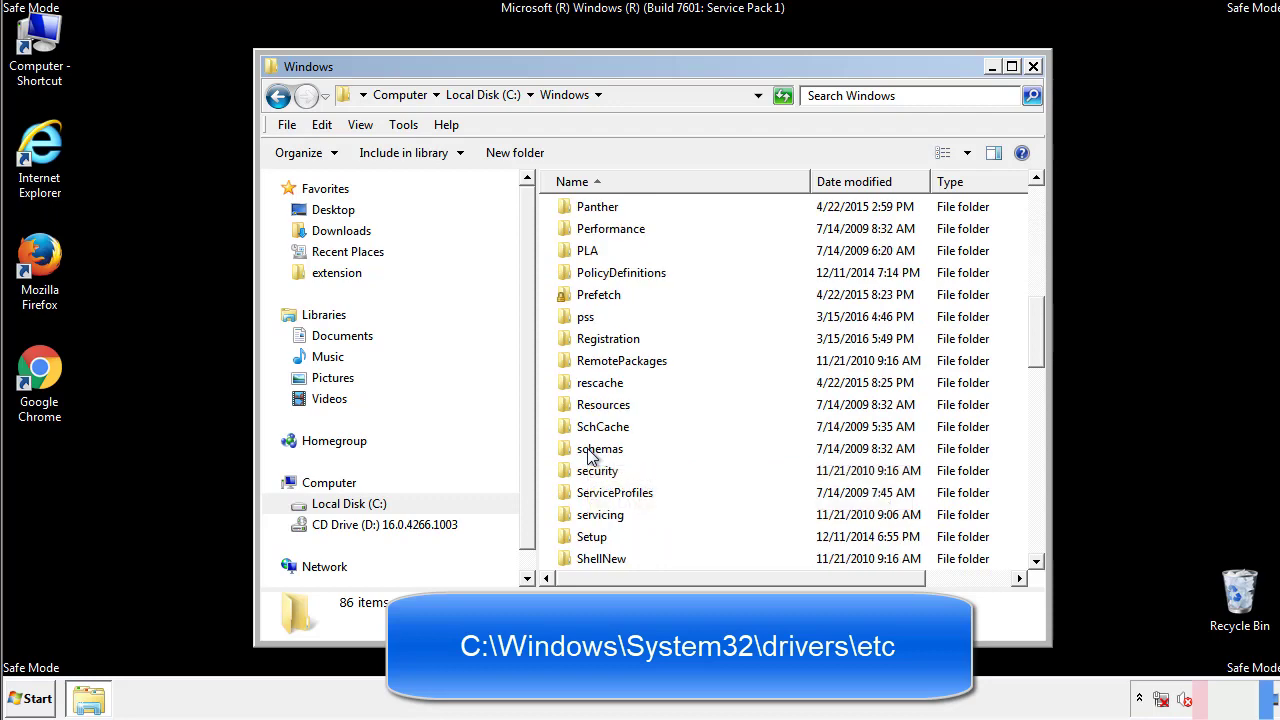
scroll(588, 450, "down", 2)
double_click(605, 517)
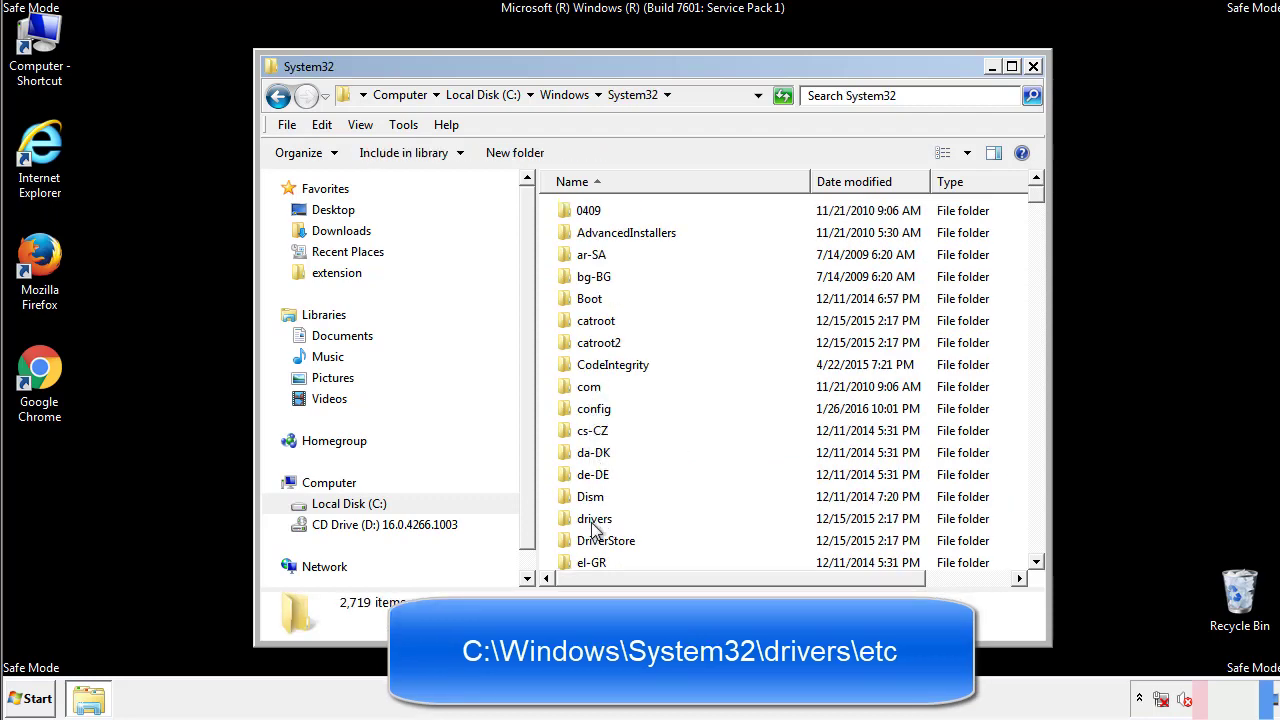
double_click(594, 520)
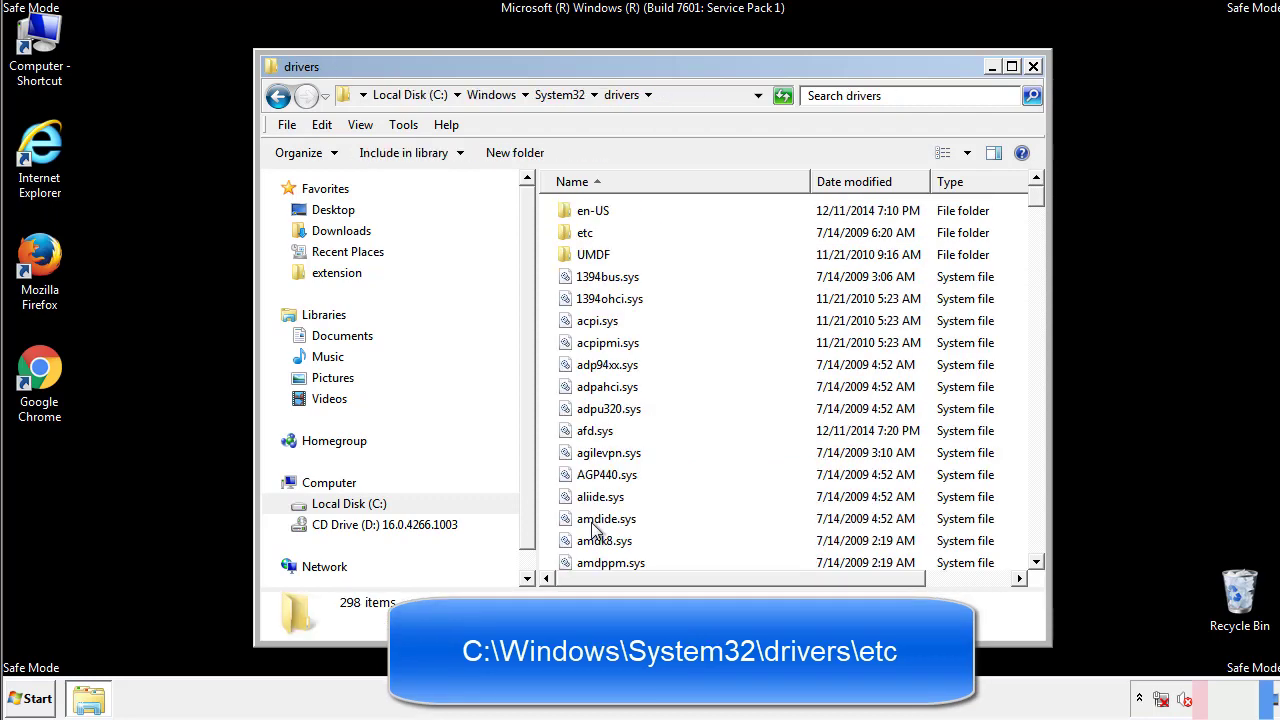
double_click(574, 240)
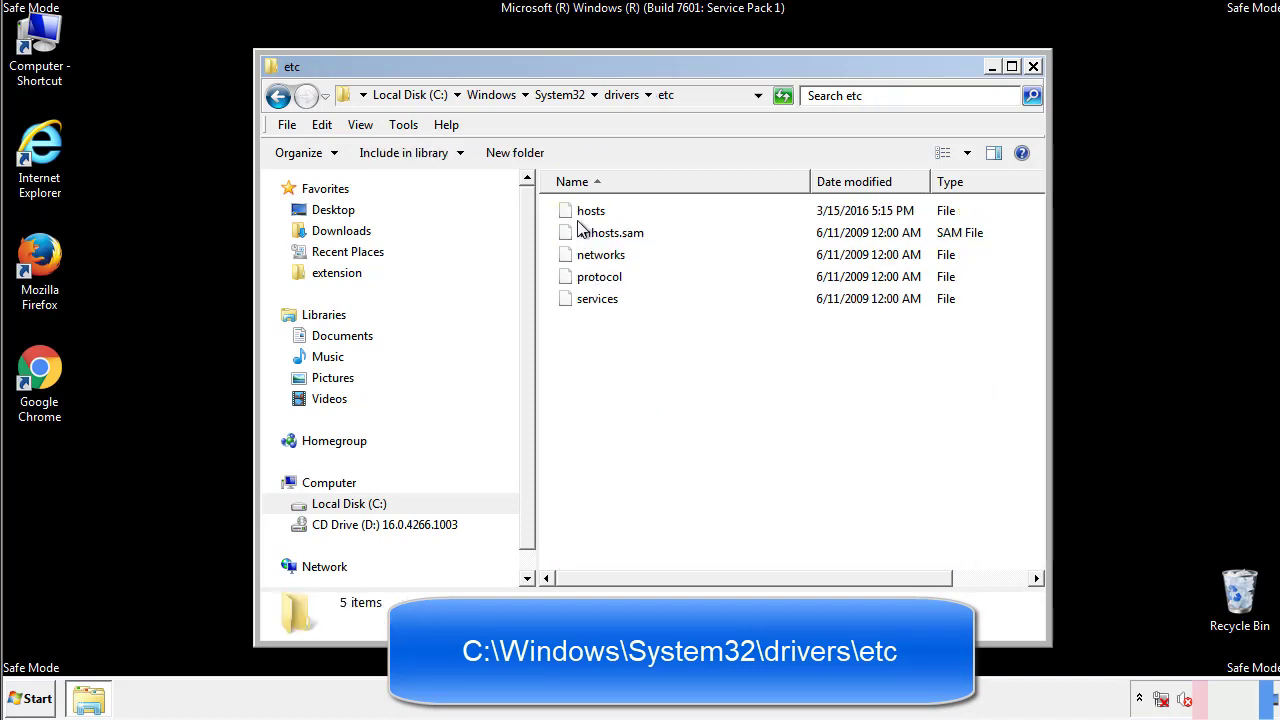
Open the hosts file in Notepad
double_click(574, 212)
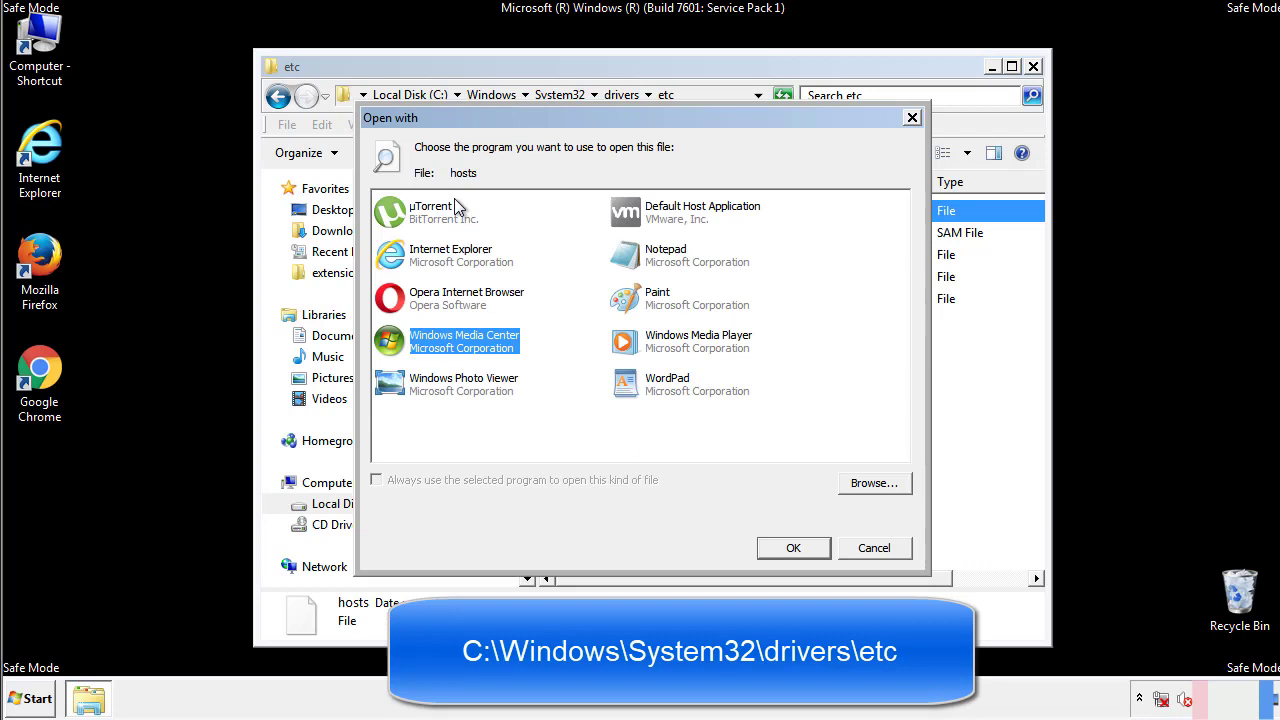
left_click(648, 262)
left_click(788, 548)
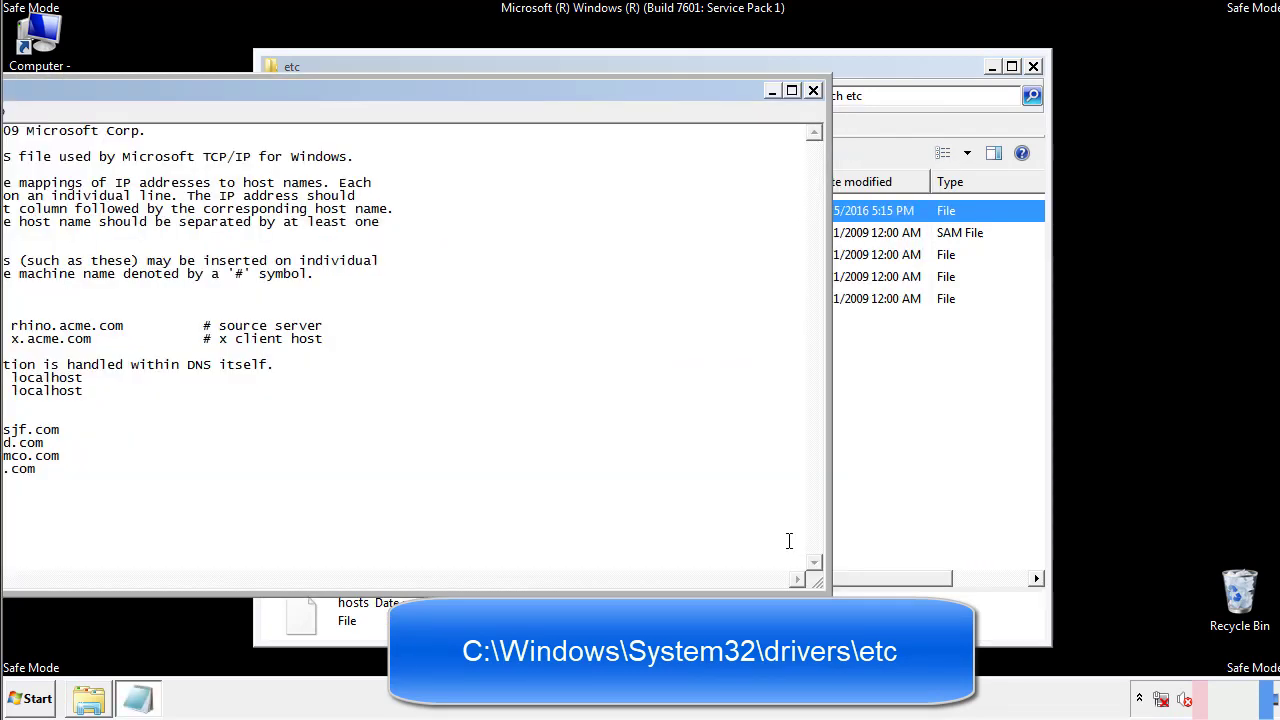
left_click_drag(523, 90, 814, 109)
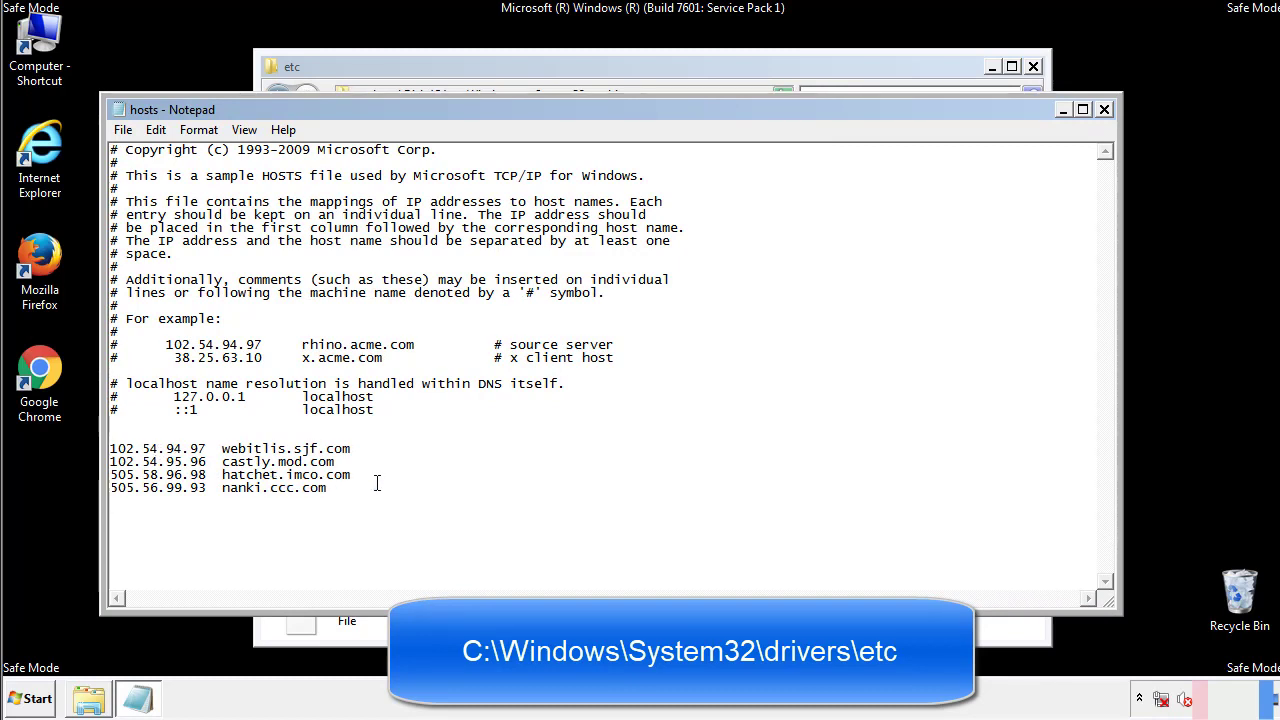
Delete the four added entries at the bottom of hosts and save the file on closing
left_click_drag(358, 490, 110, 448)
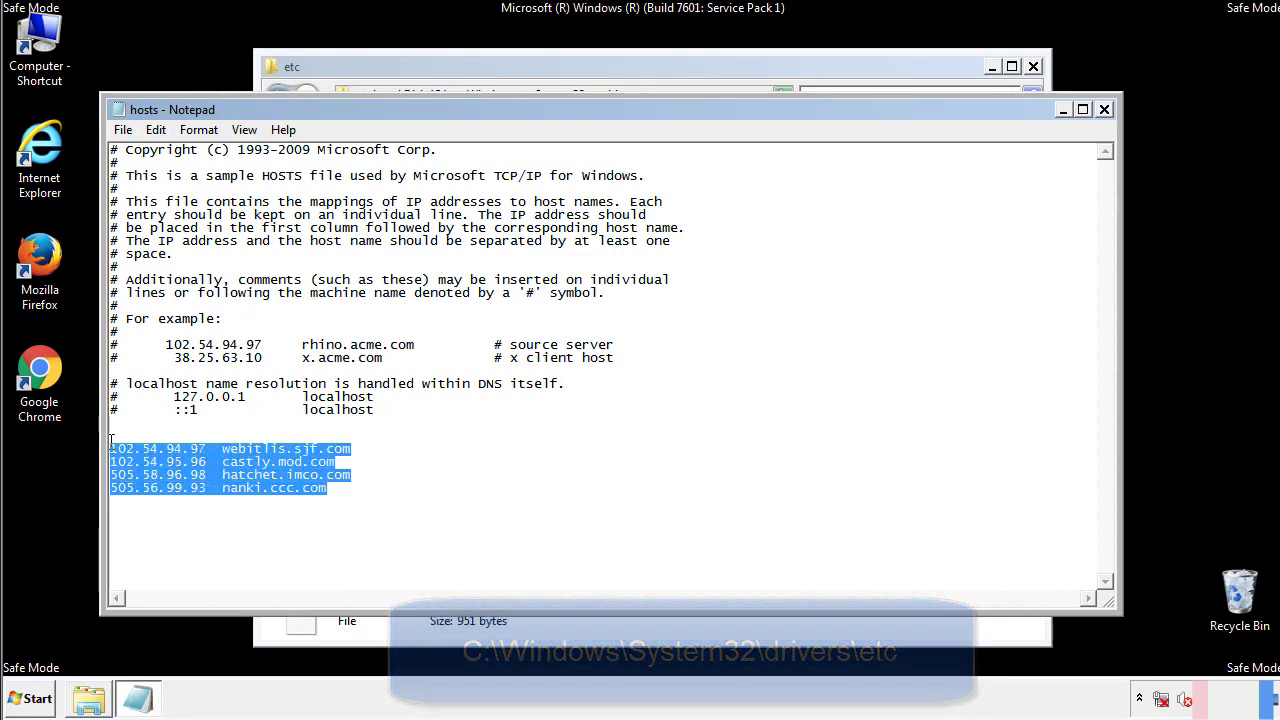
key("Delete")
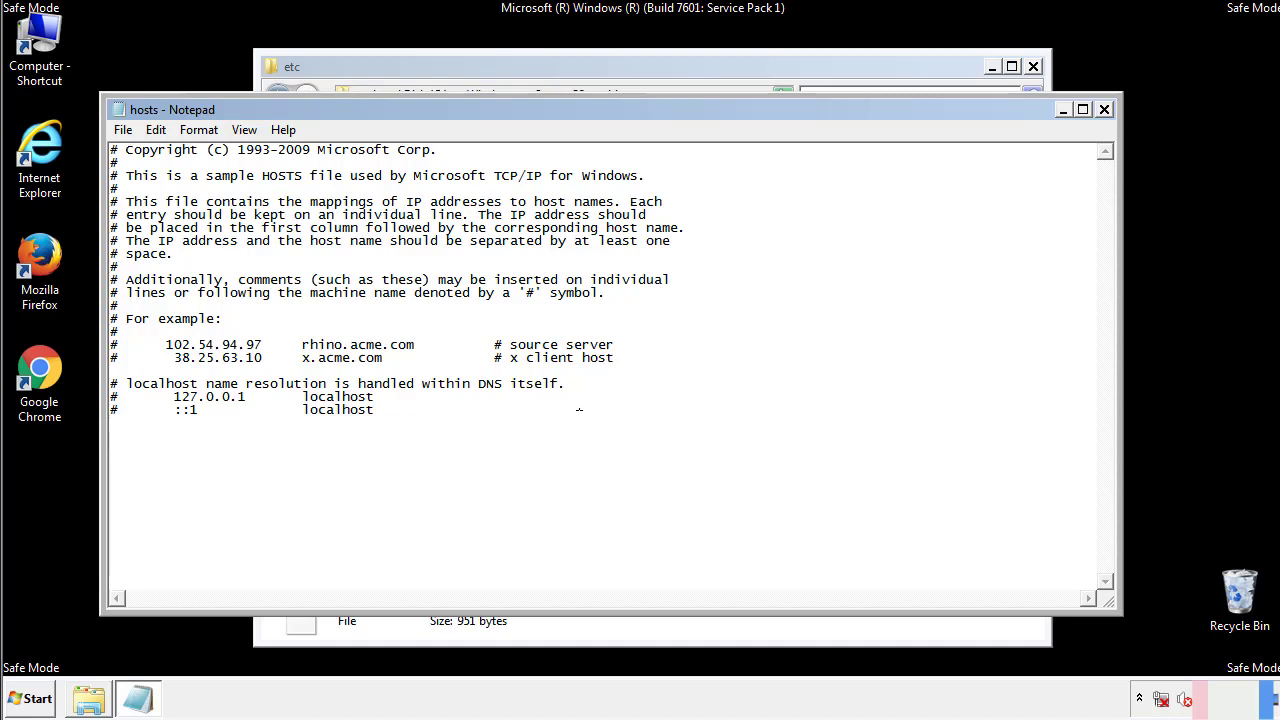
left_click(1104, 110)
left_click(565, 365)
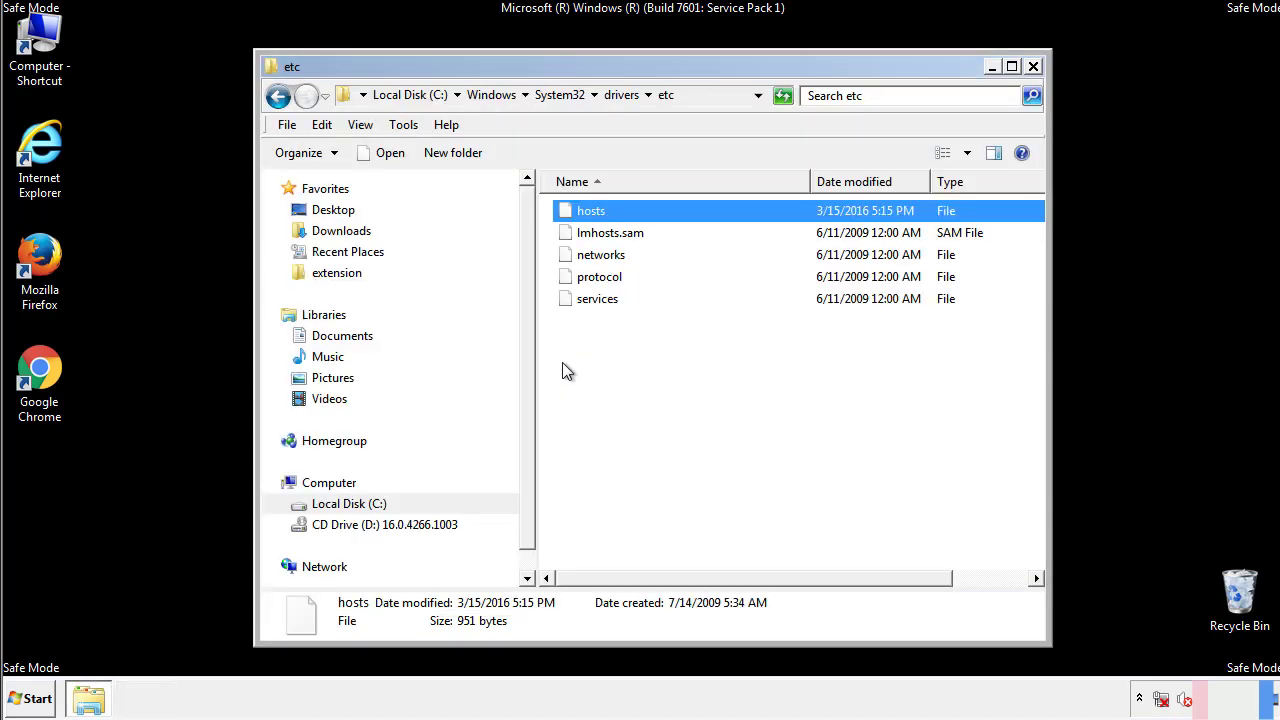
Open the Startup folder from the All Programs list in an Explorer window
left_click(1033, 68)
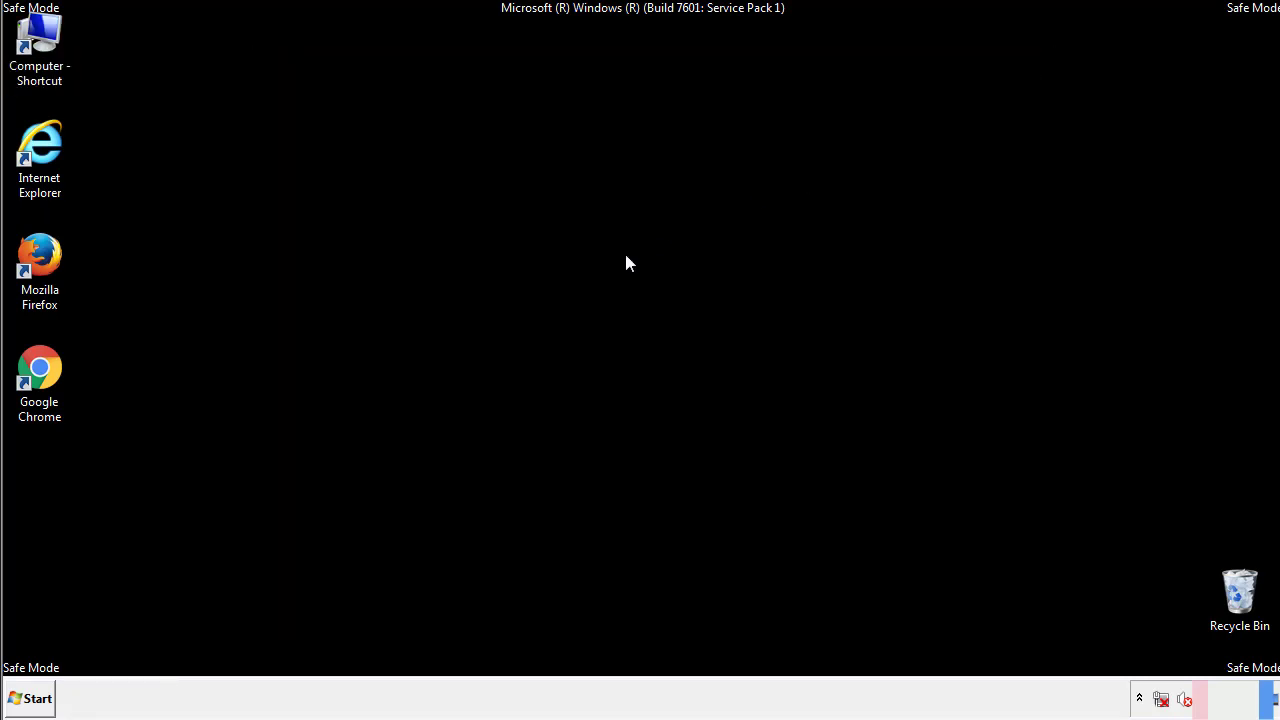
left_click(30, 698)
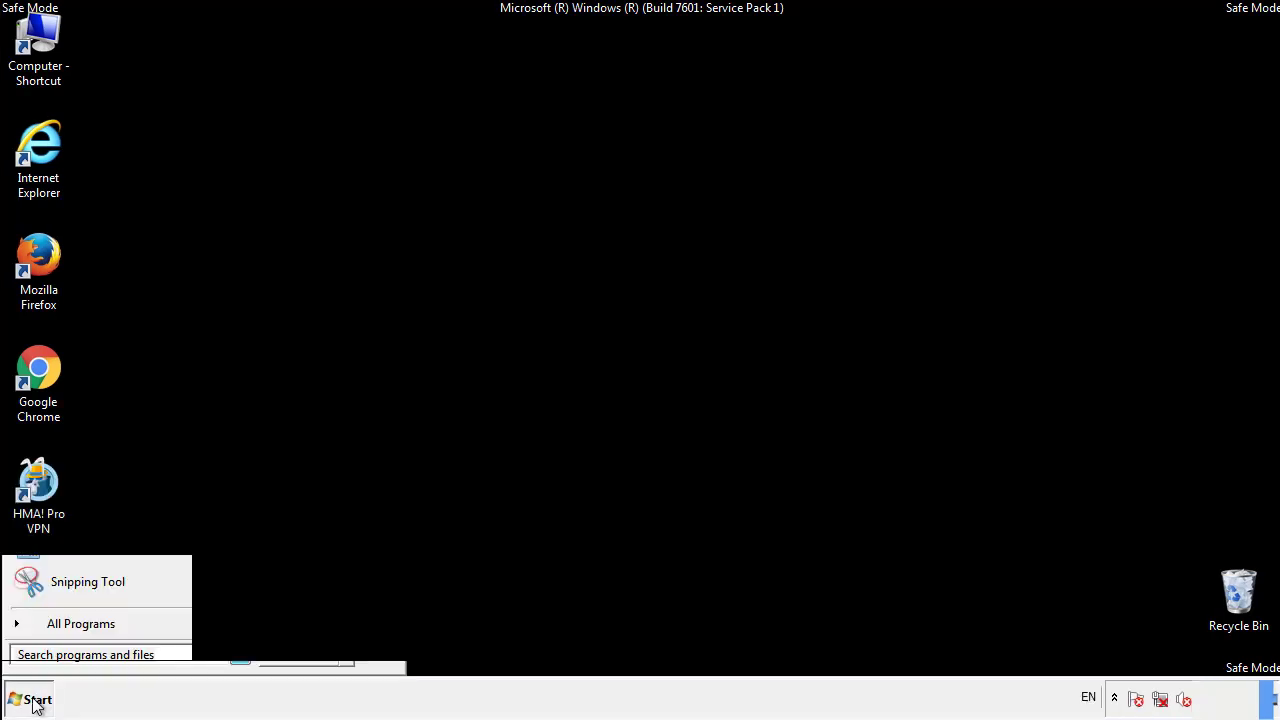
left_click(57, 631)
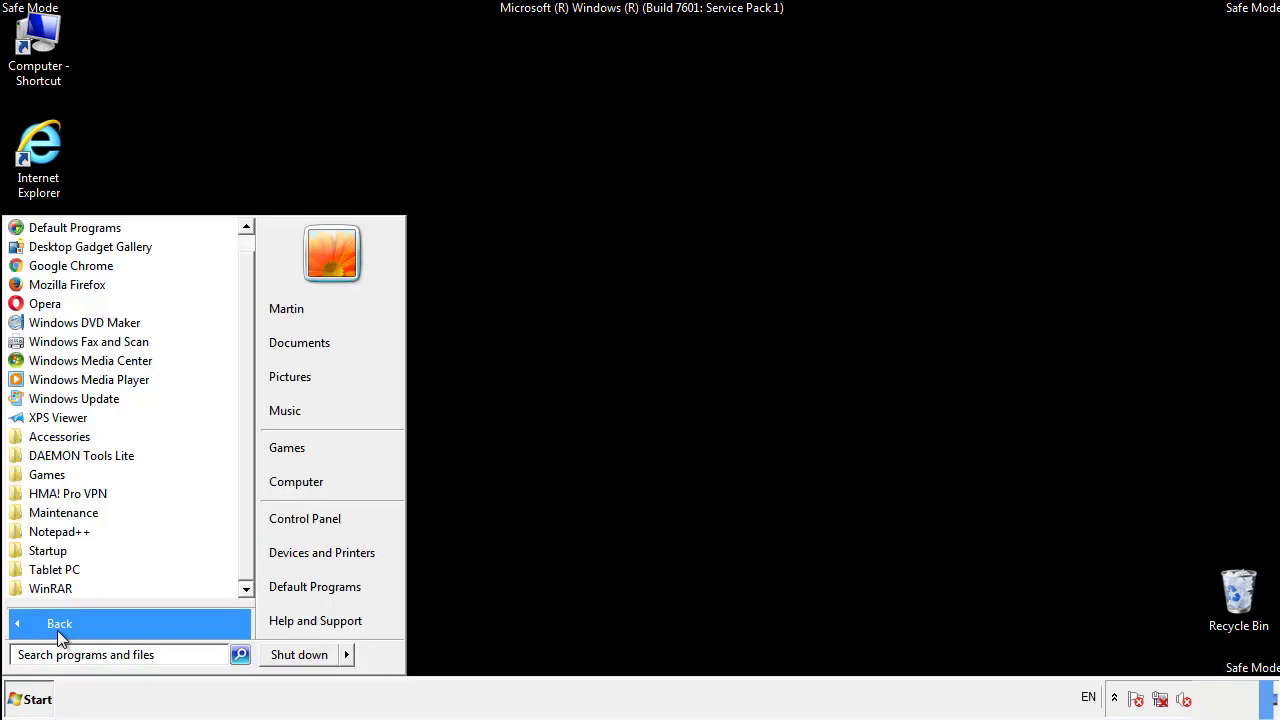
right_click(56, 550)
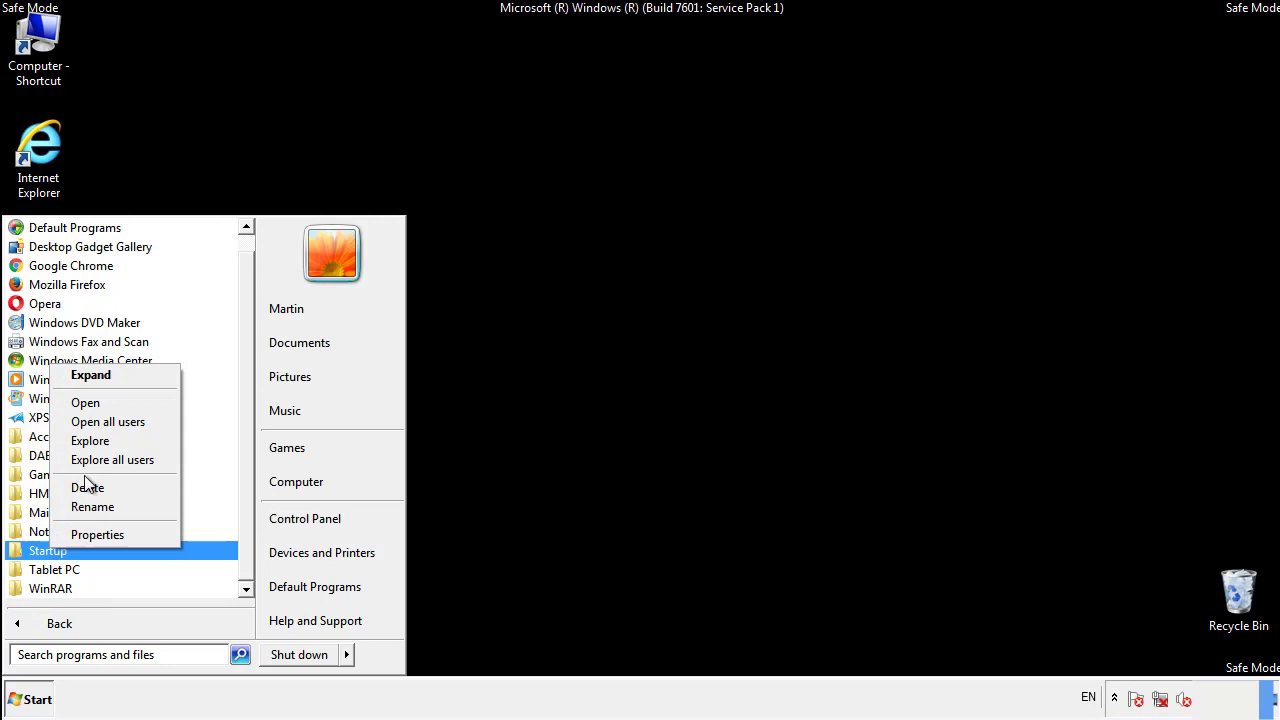
left_click(97, 402)
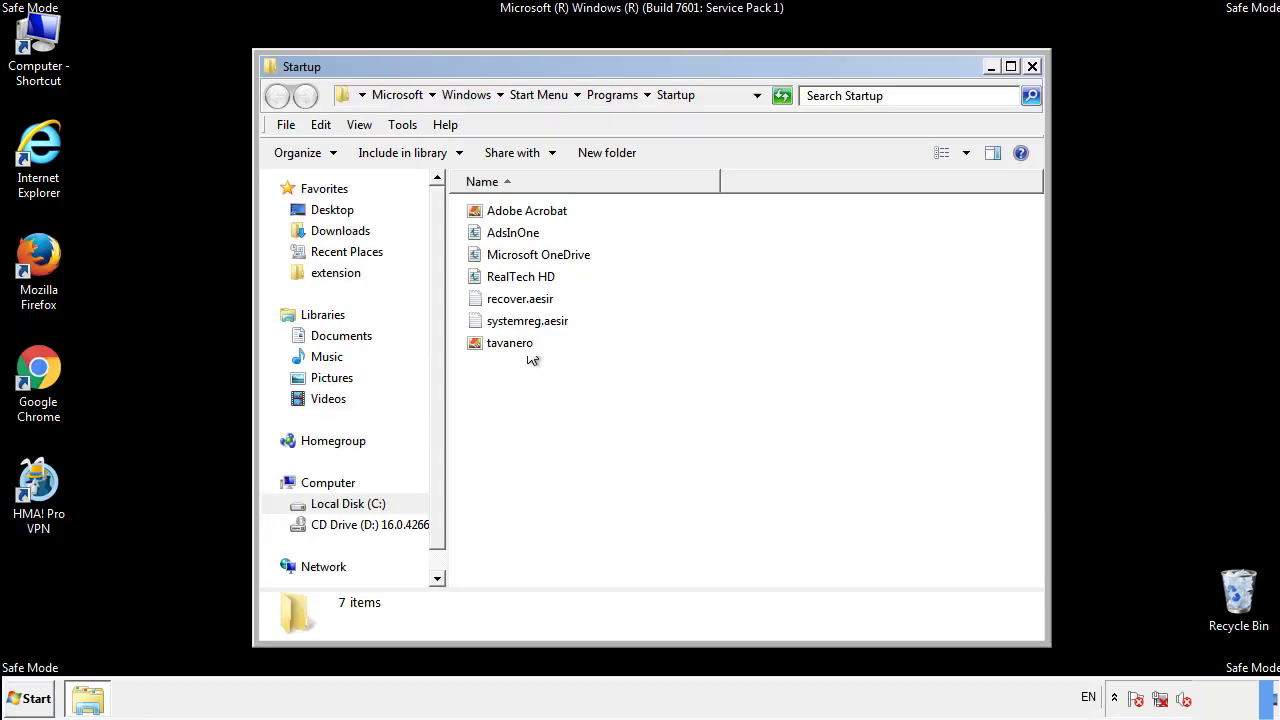
Delete AdsInOne, recover.aesir, systemreg.aesir and tavanero from Startup, then close the window
left_click(521, 237)
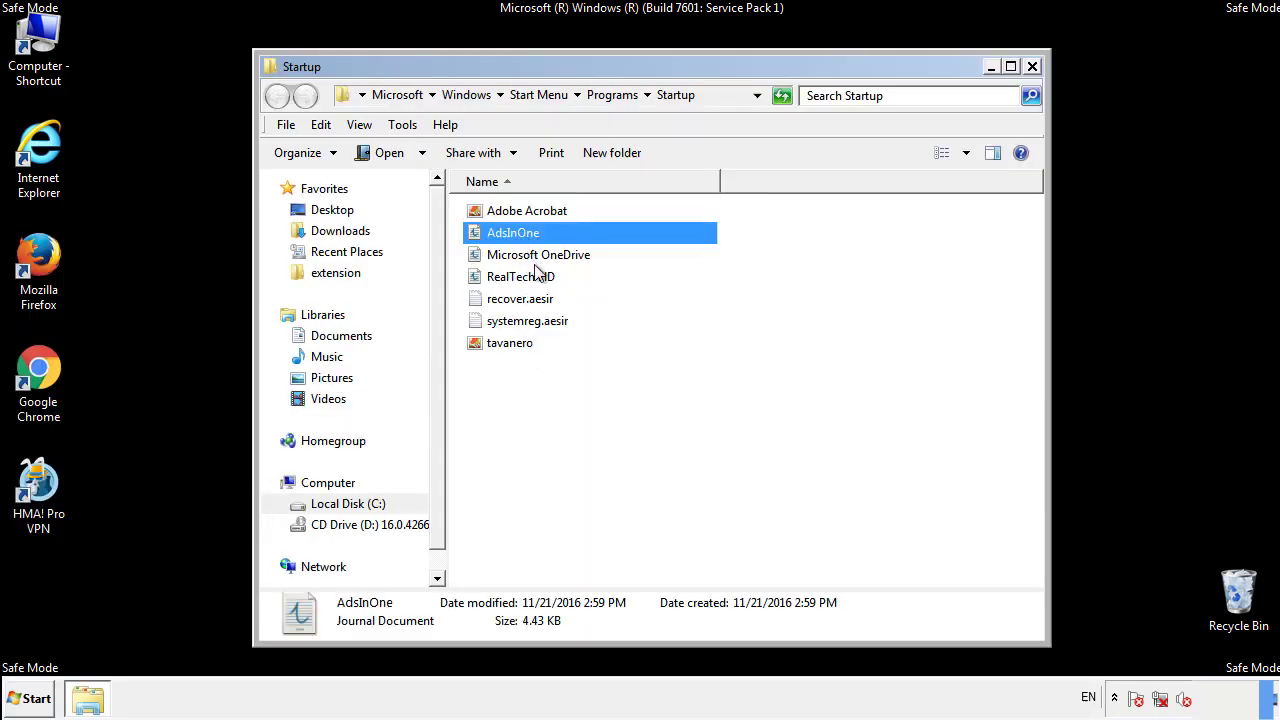
left_click(520, 300, "ctrl")
left_click(532, 321, "ctrl")
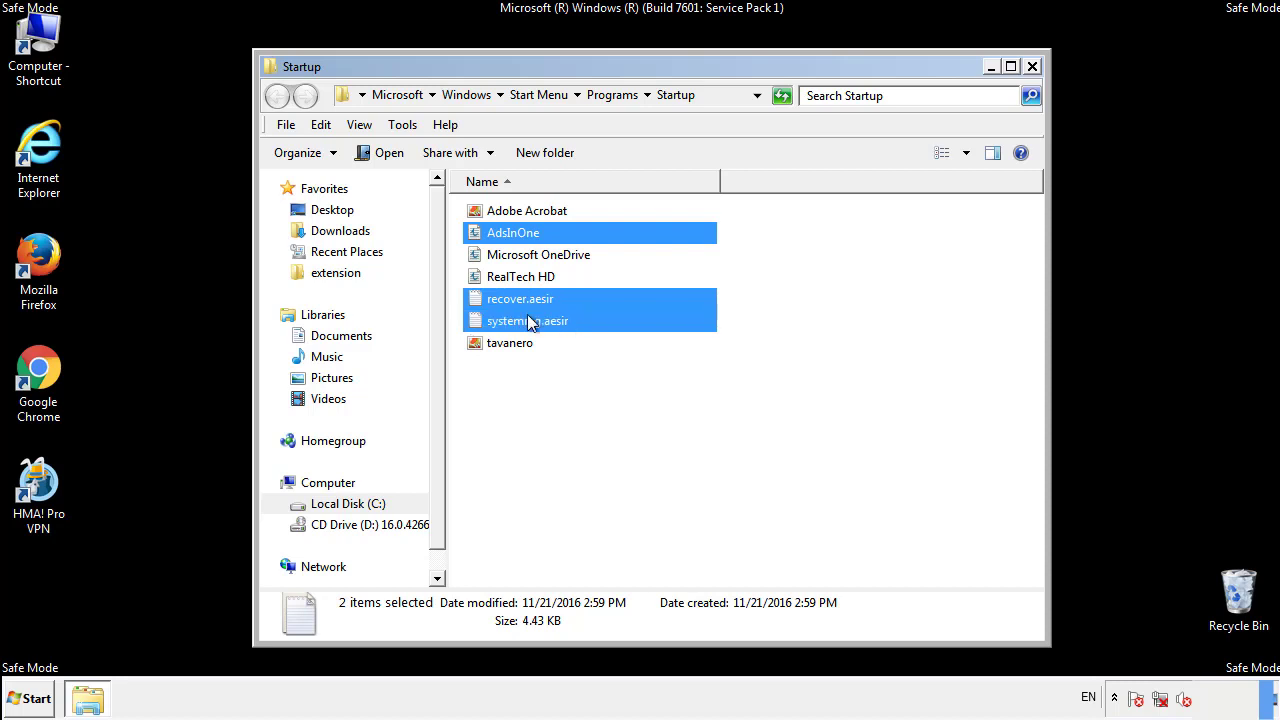
left_click(512, 342, "ctrl")
right_click(506, 344)
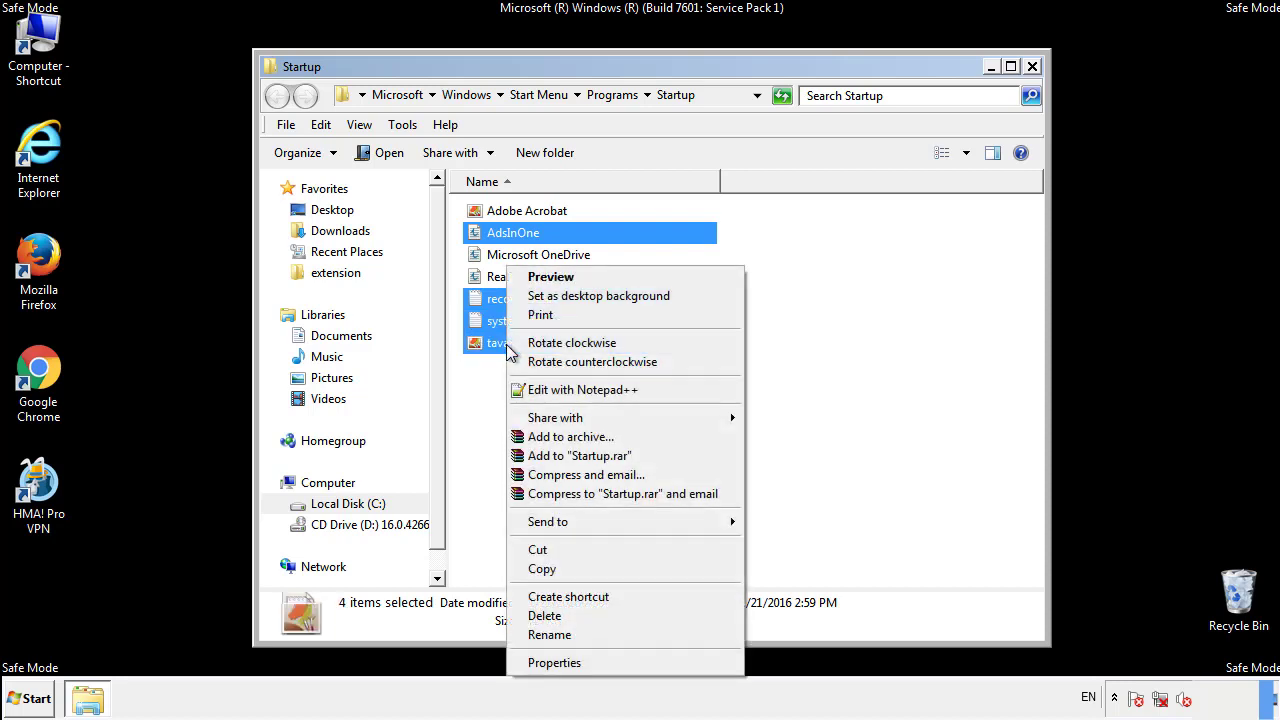
left_click(538, 615)
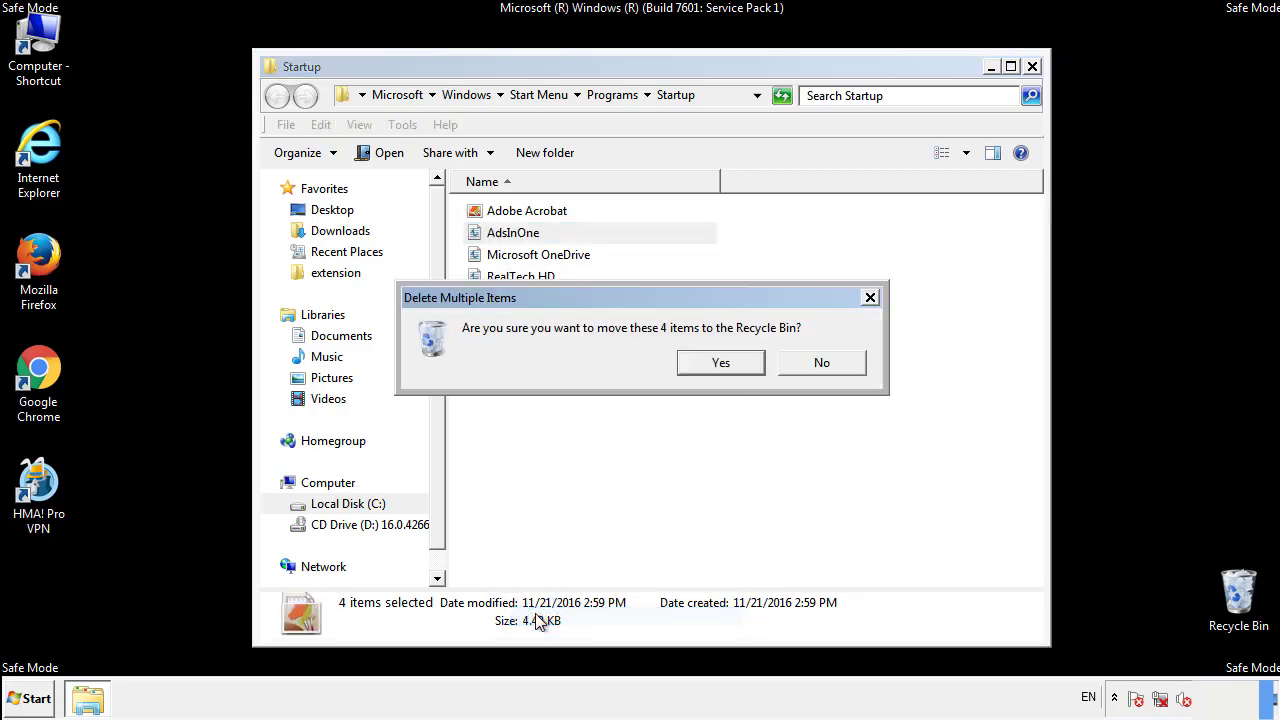
left_click(715, 363)
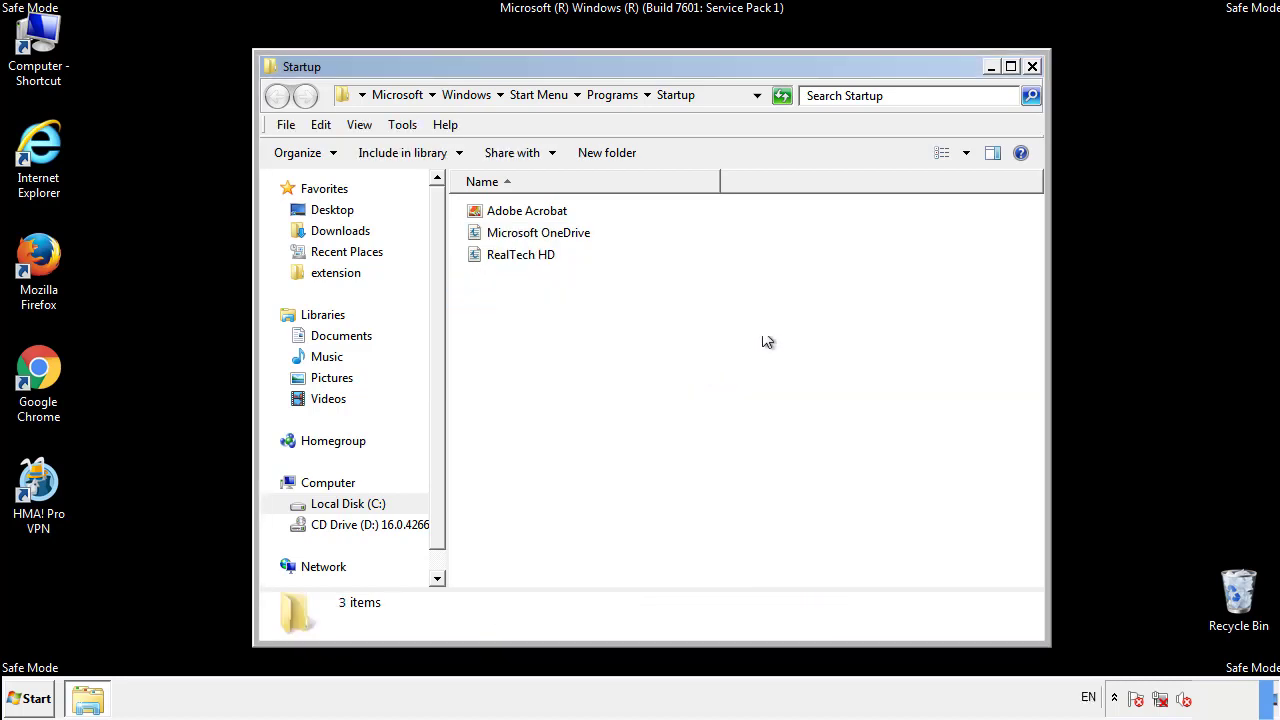
left_click(1032, 64)
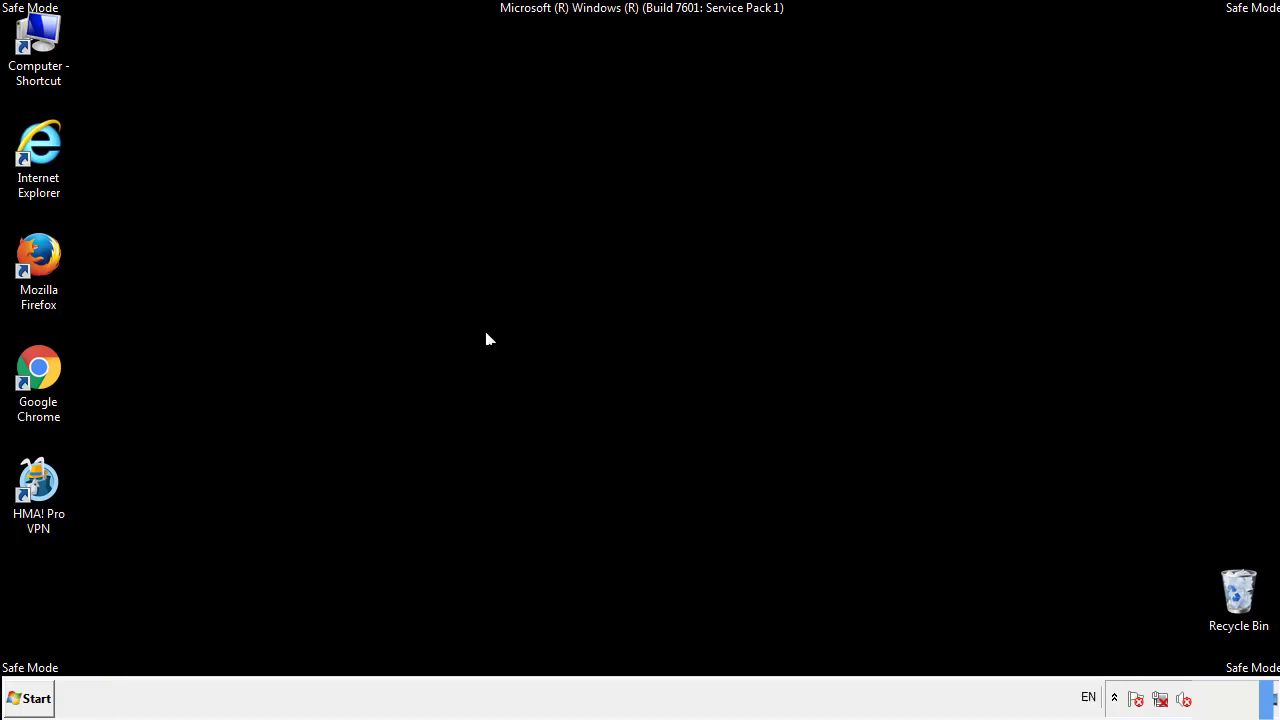
Launch Registry Editor by running regedit from the Start menu search
left_click(31, 700)
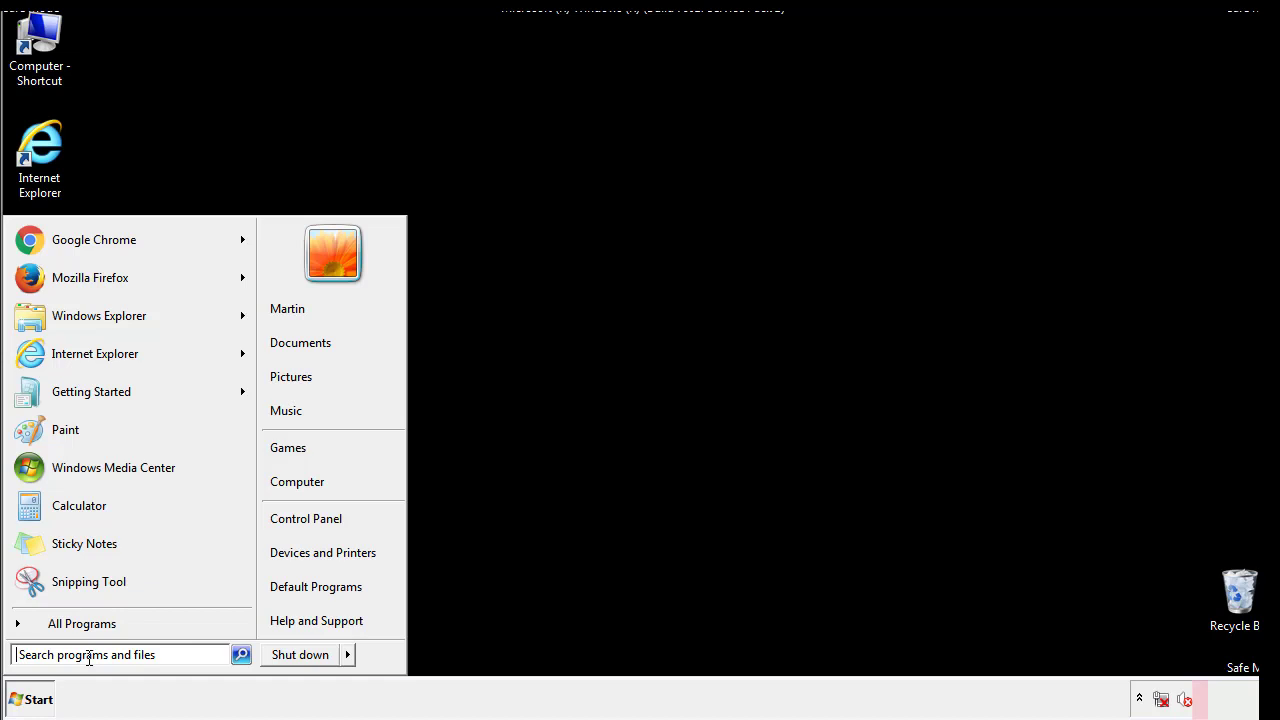
type("reged")
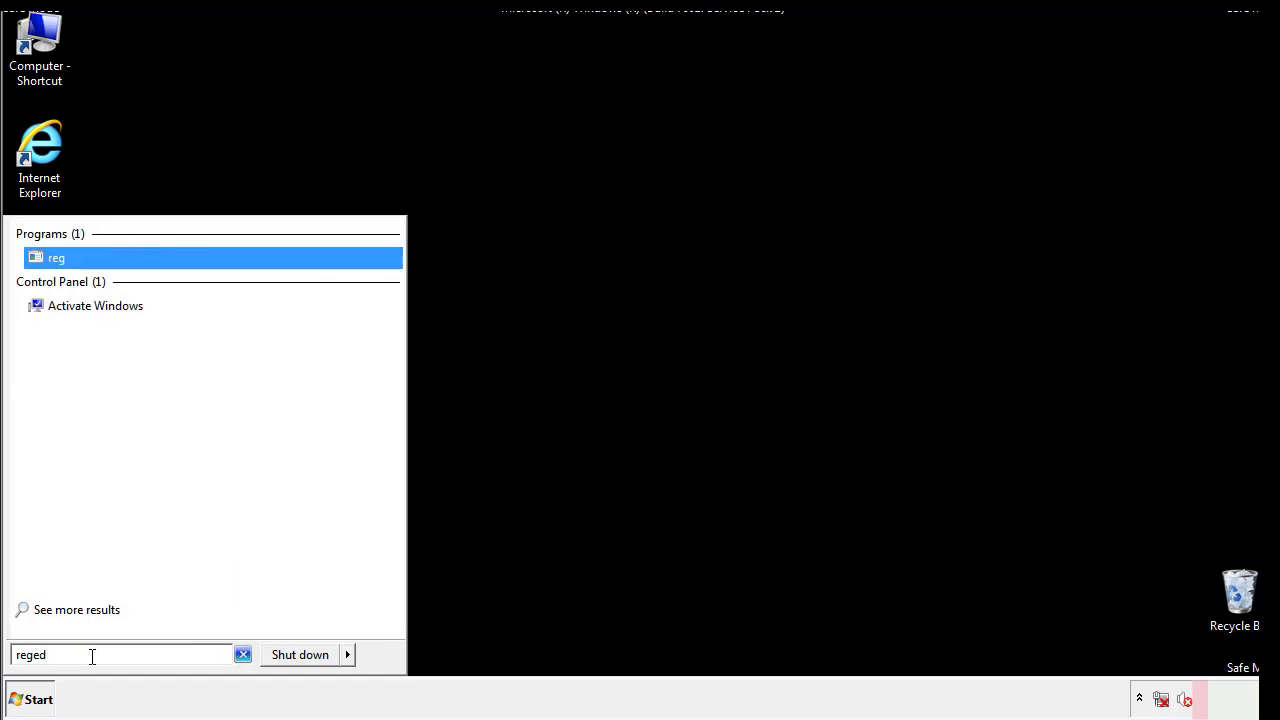
type("it")
key("Return")
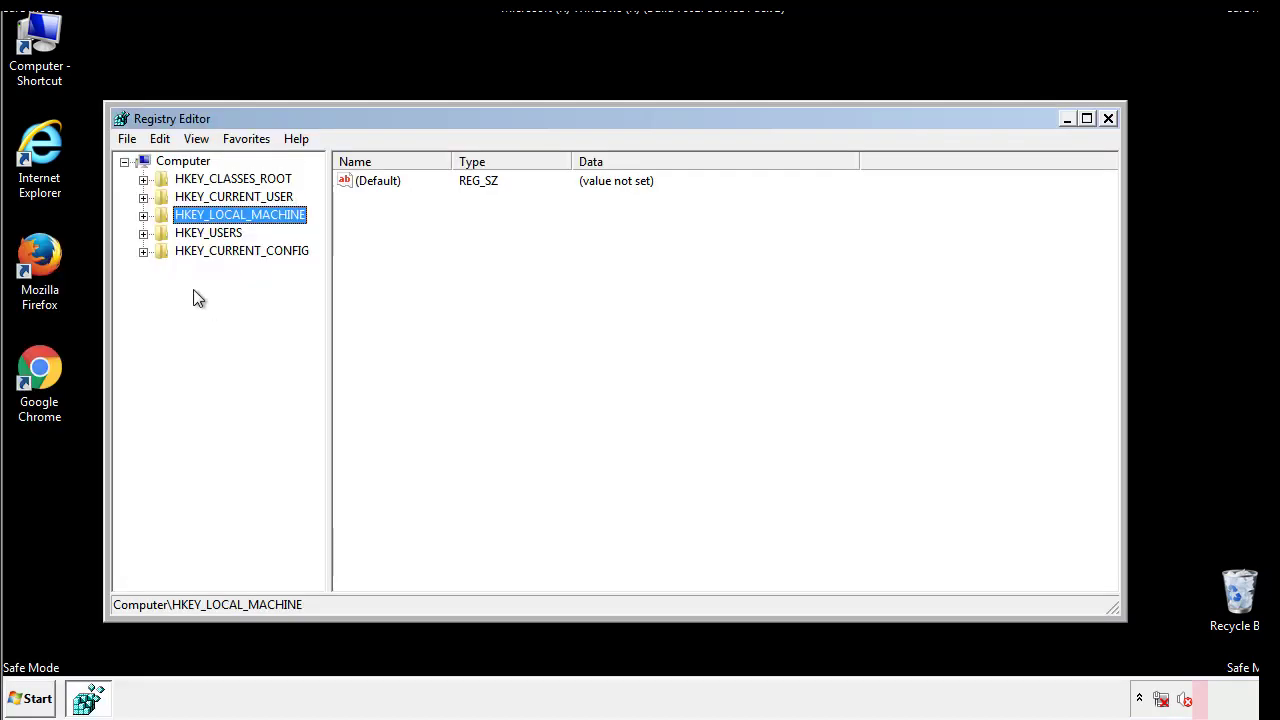
Navigate to HKEY_LOCAL_MACHINE\SOFTWARE\Microsoft\Windows\CurrentVersion\Run
left_click(143, 217)
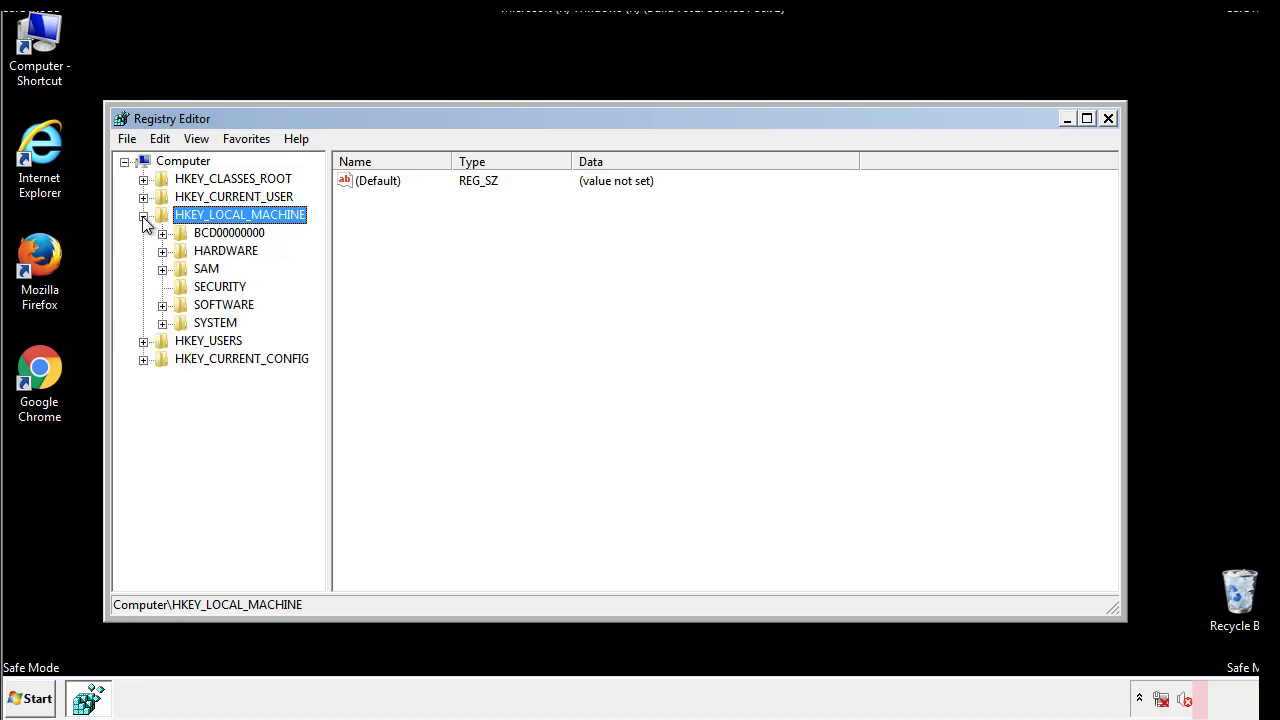
left_click(161, 305)
left_click_drag(315, 295, 317, 331)
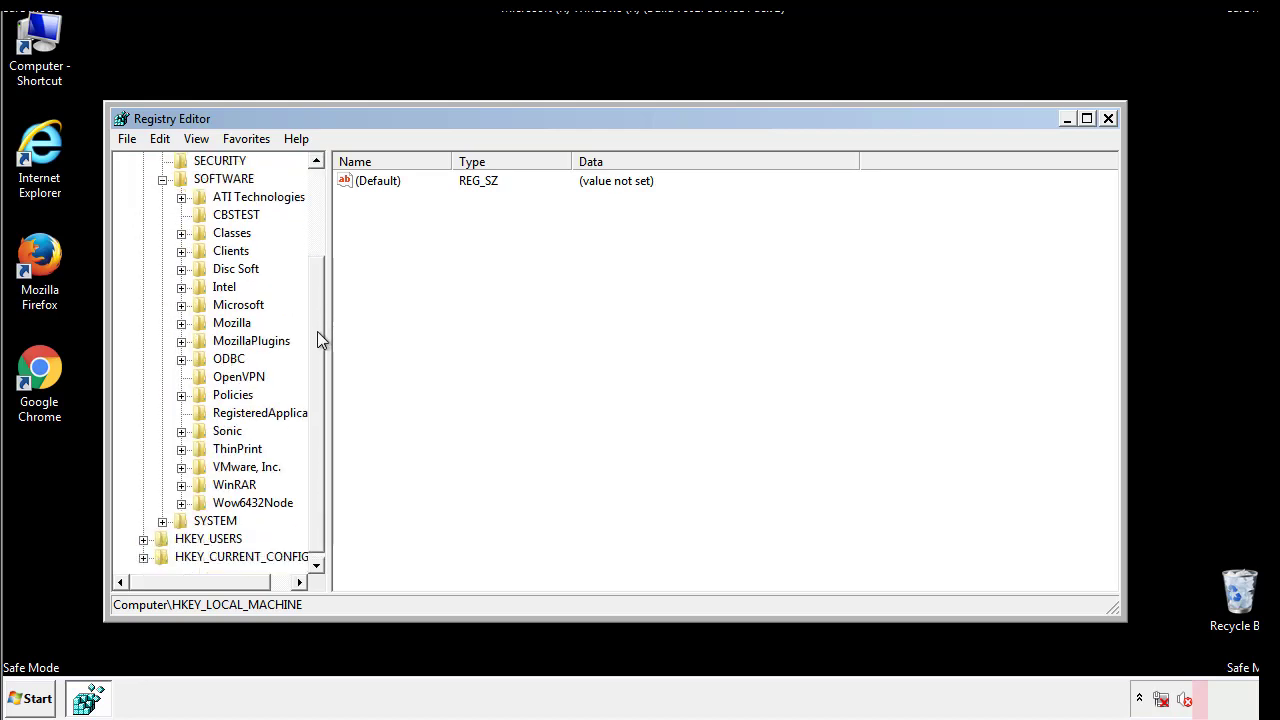
left_click(181, 305)
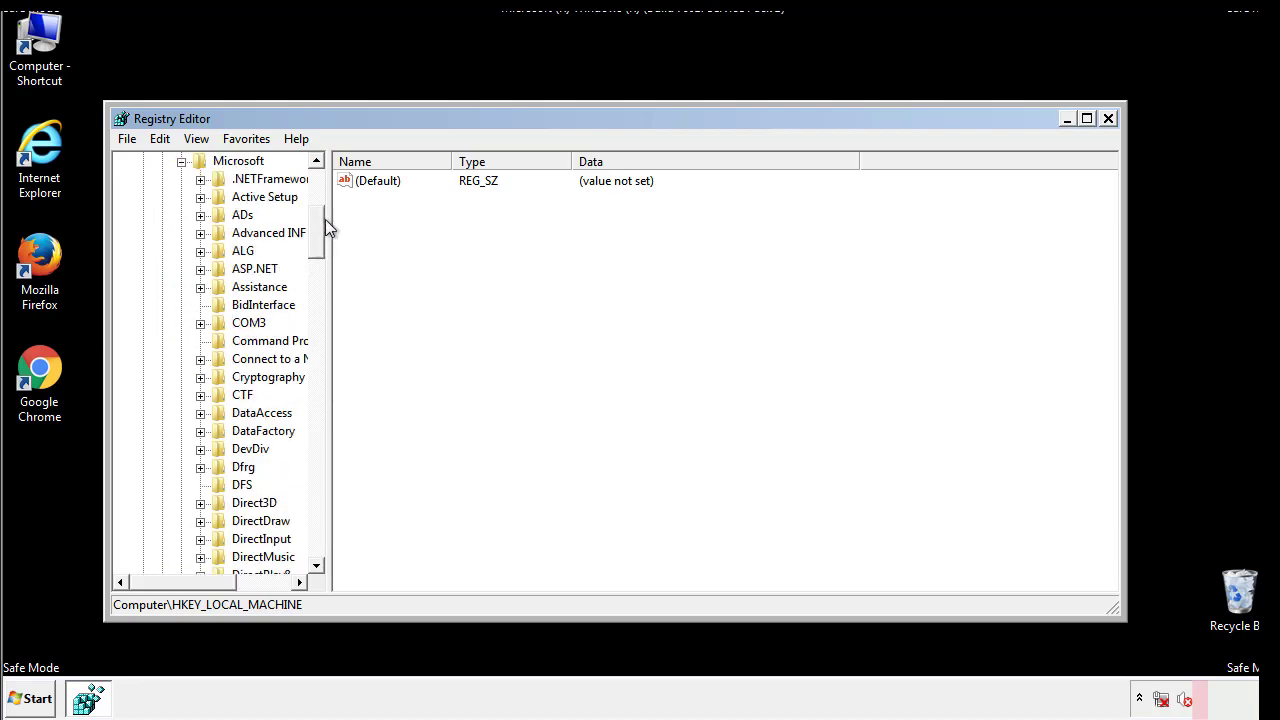
left_click_drag(315, 245, 320, 514)
left_click(200, 305)
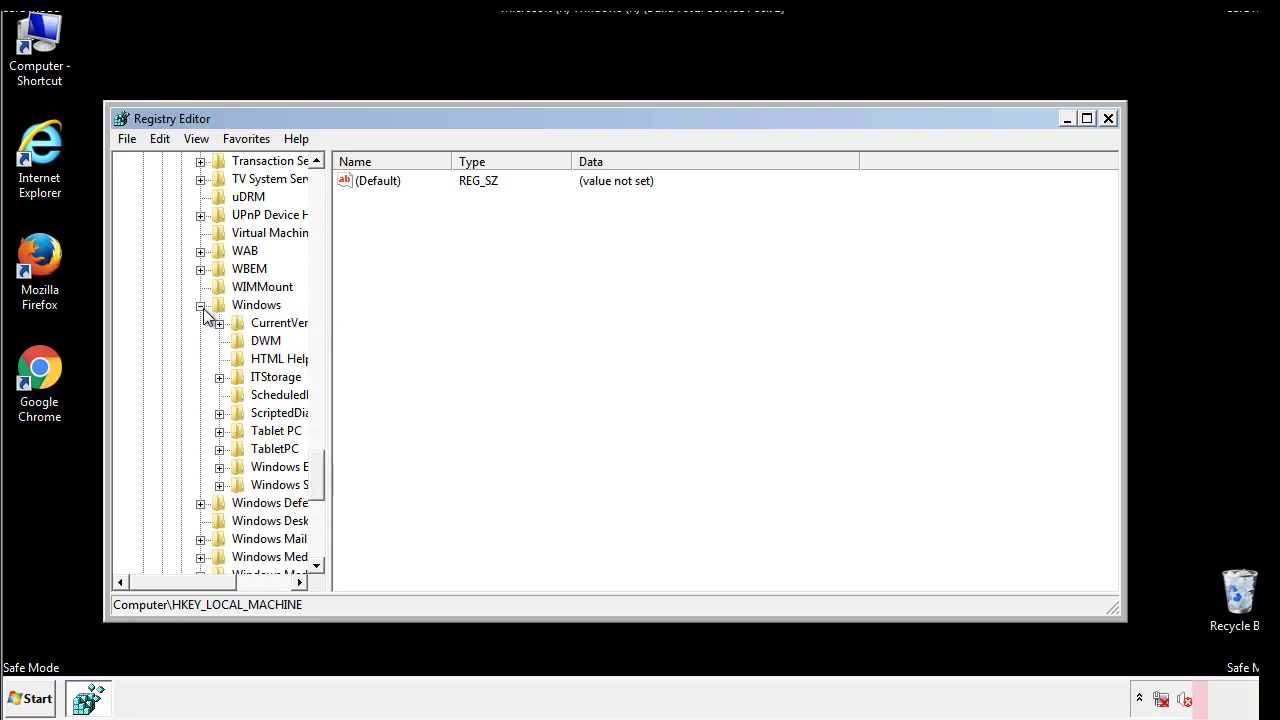
left_click_drag(176, 582, 204, 587)
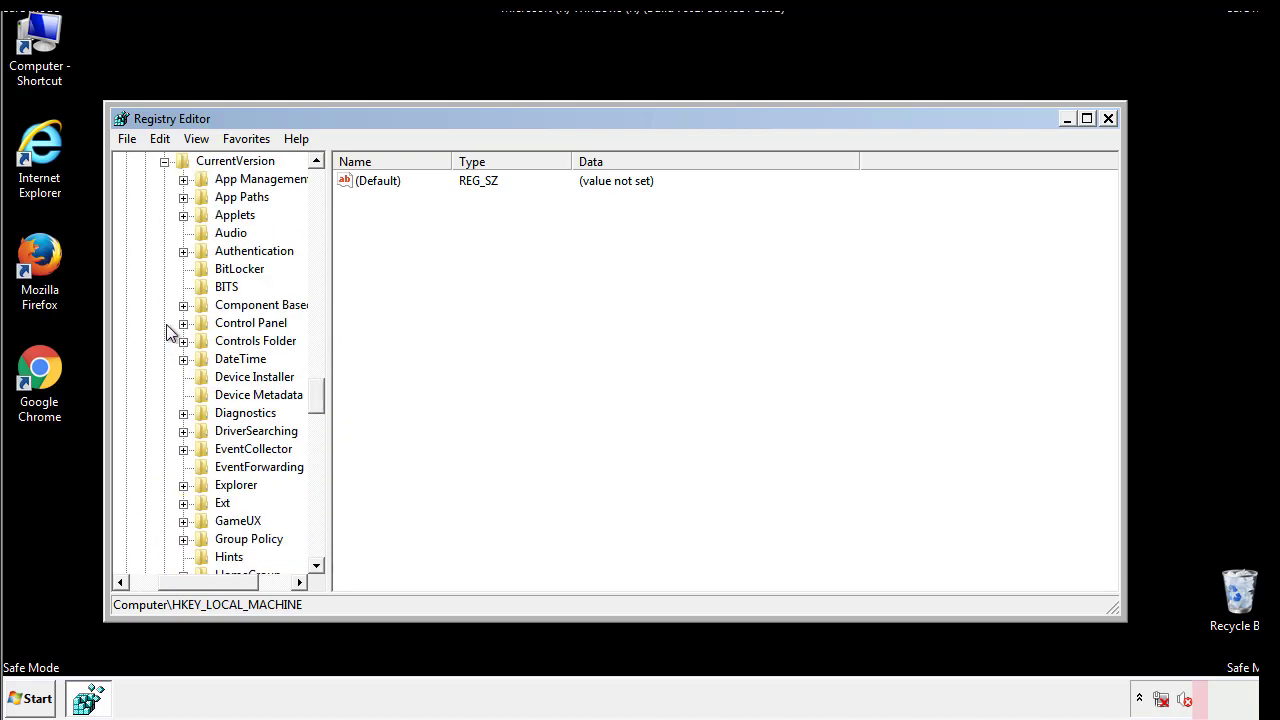
left_click(164, 323)
left_click_drag(325, 395, 316, 463)
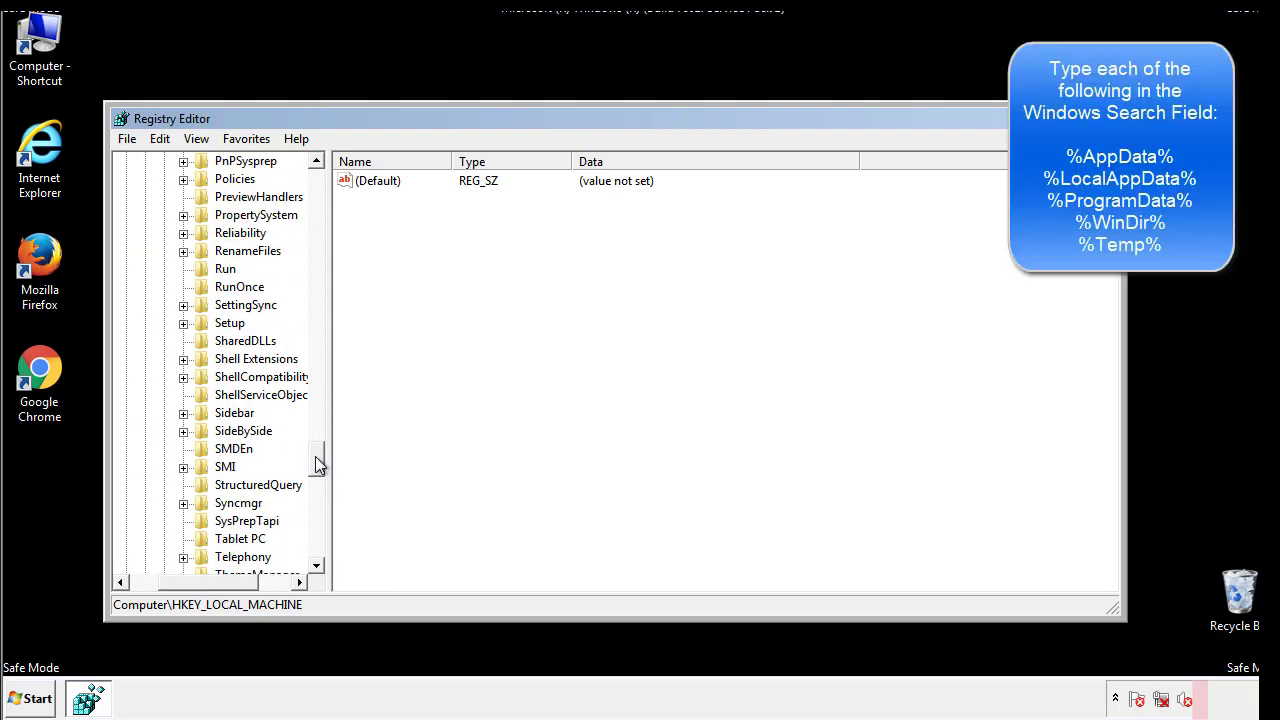
left_click(215, 272)
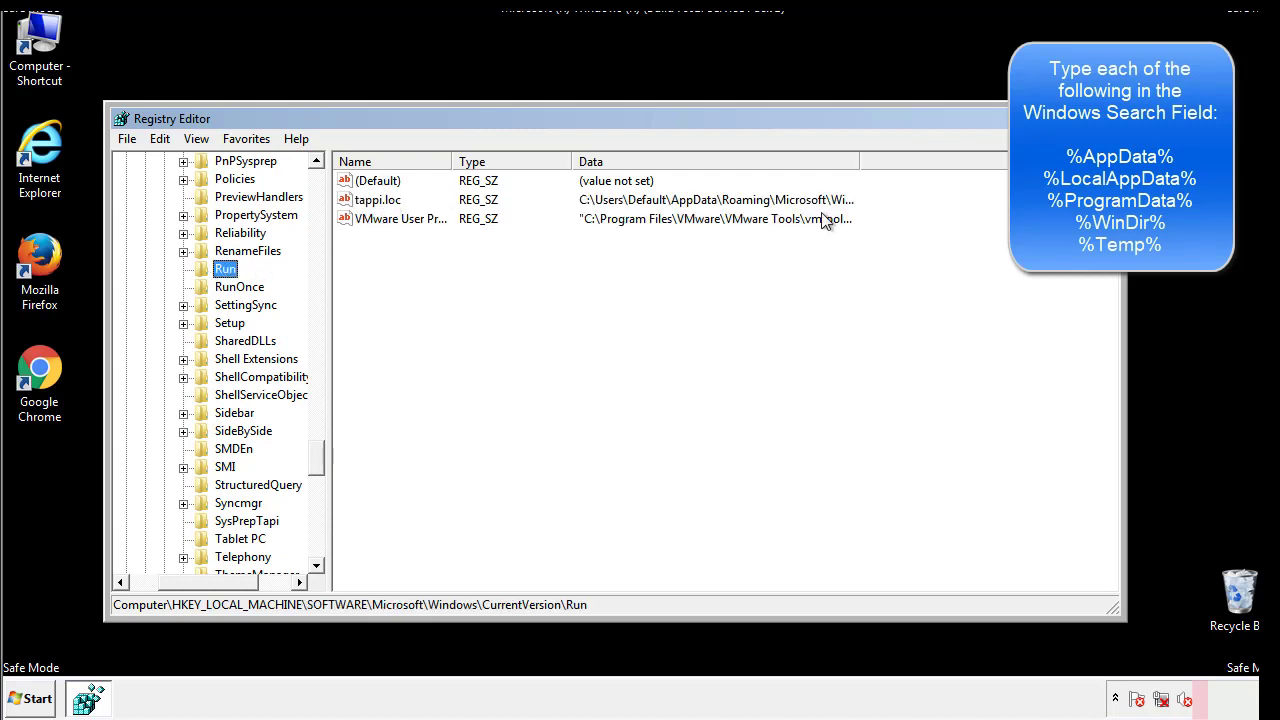
Delete the tappi.loc startup value, leaving the VMware User Process entry
left_click(379, 203)
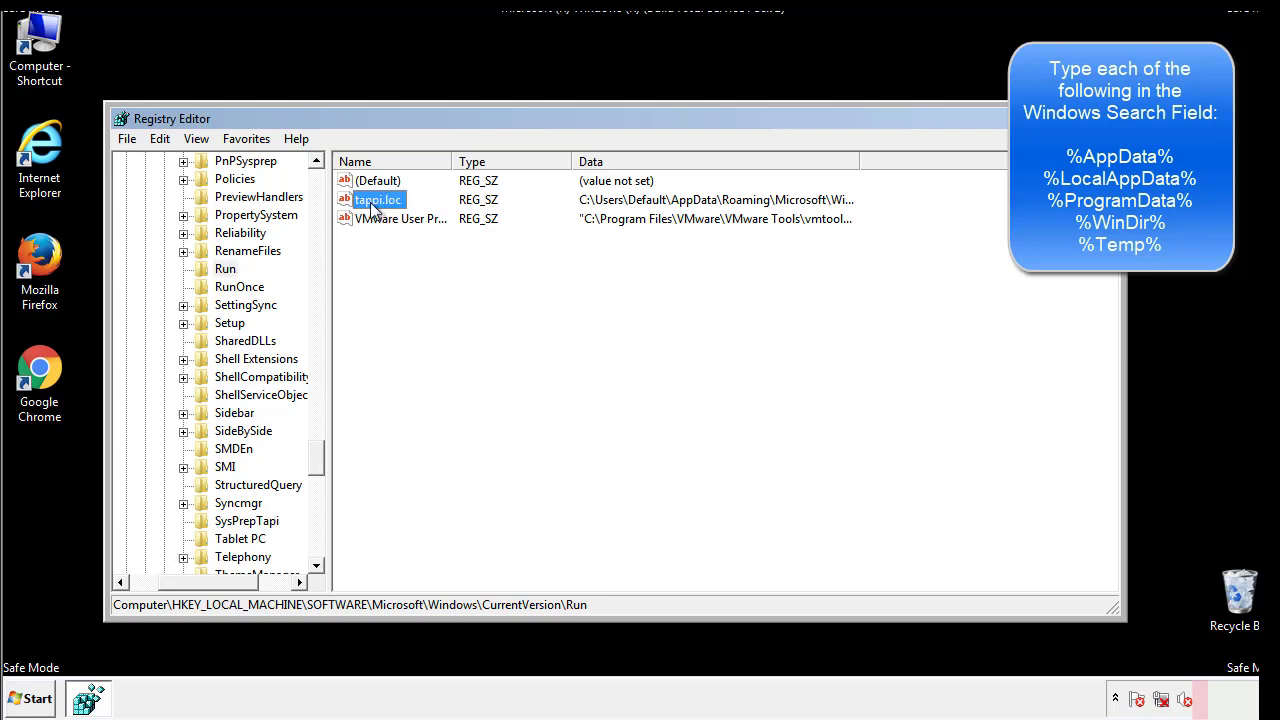
right_click(379, 203)
left_click(400, 261)
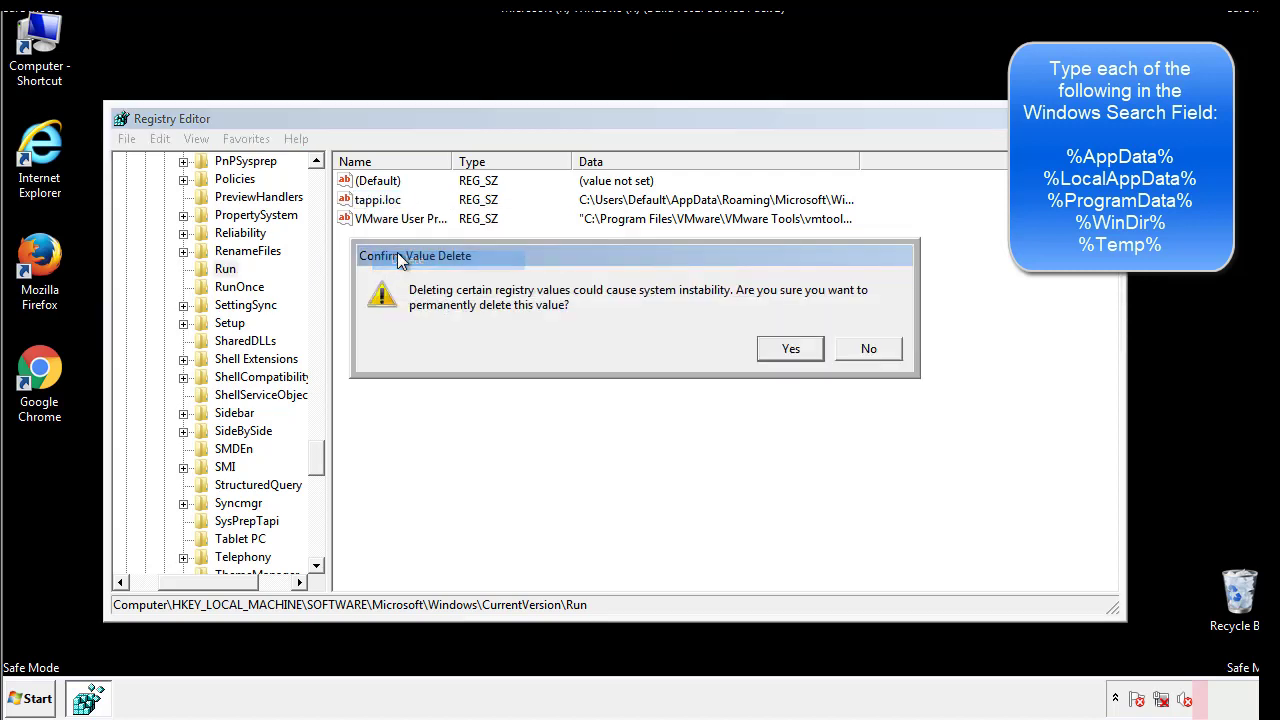
left_click(778, 350)
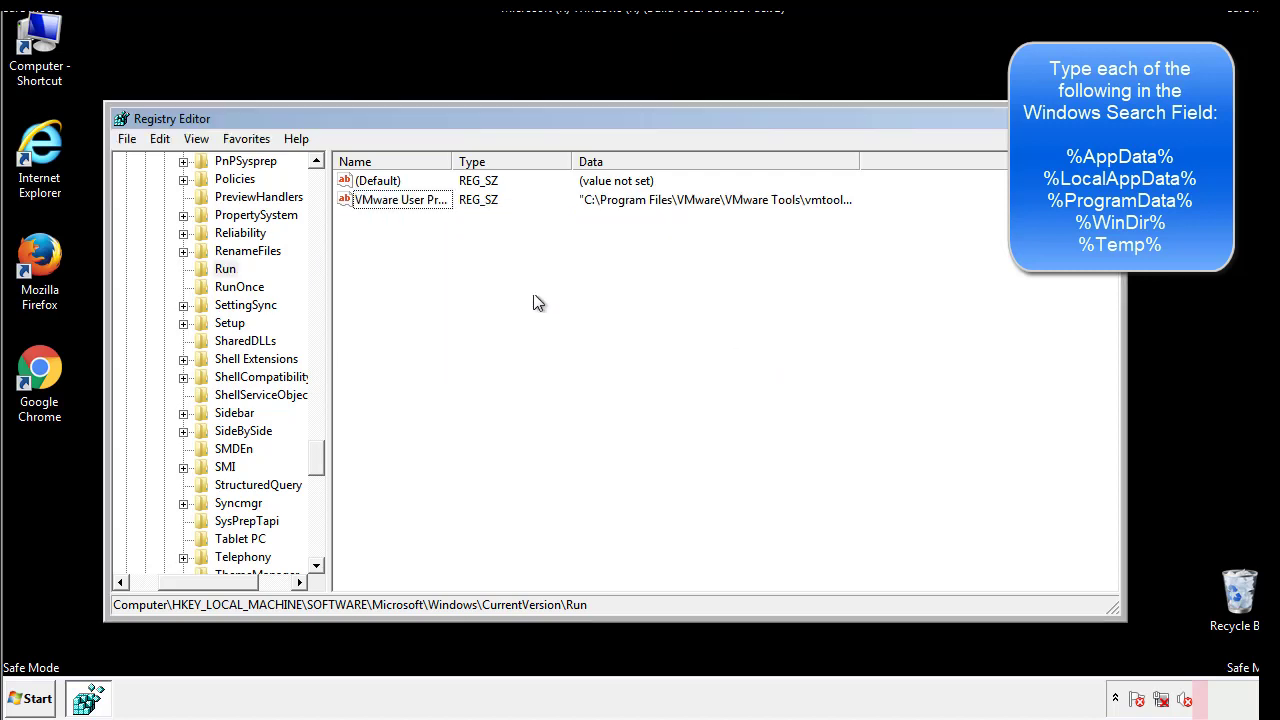
Collapse HKEY_LOCAL_MACHINE back to the root keys
left_click_drag(317, 449, 317, 548)
left_click_drag(240, 582, 155, 595)
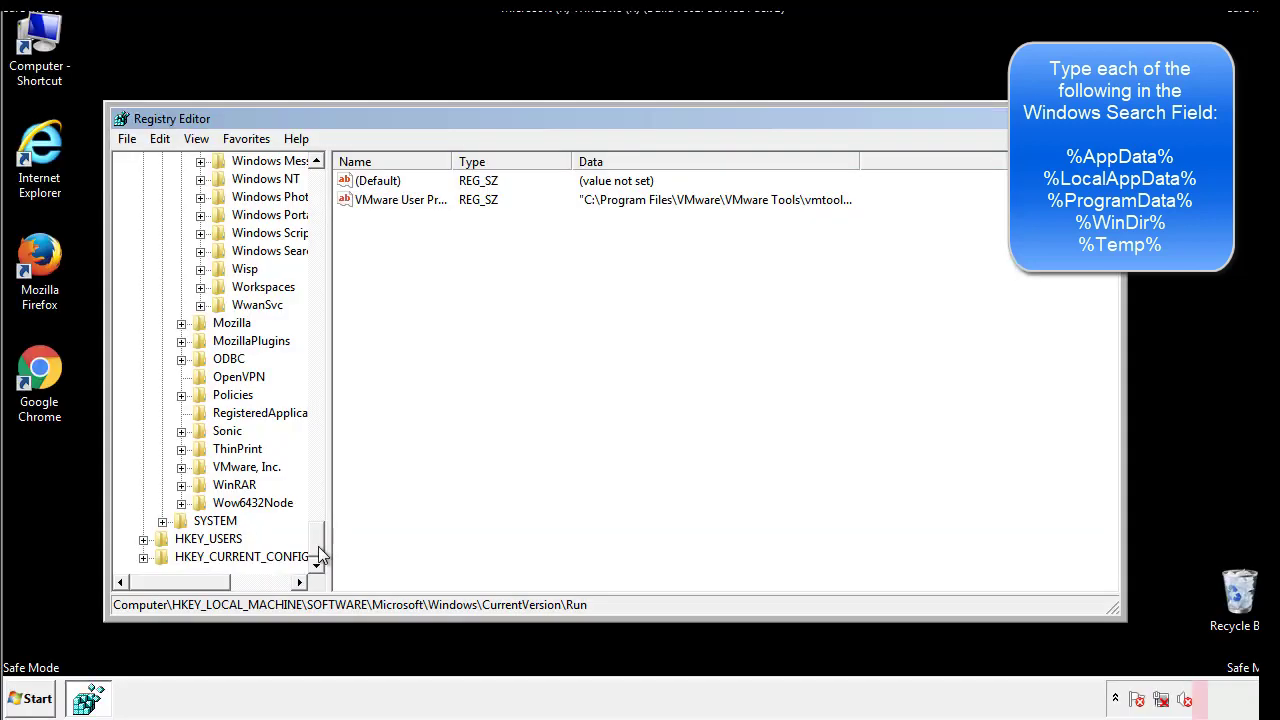
left_click_drag(317, 548, 326, 195)
left_click(143, 215)
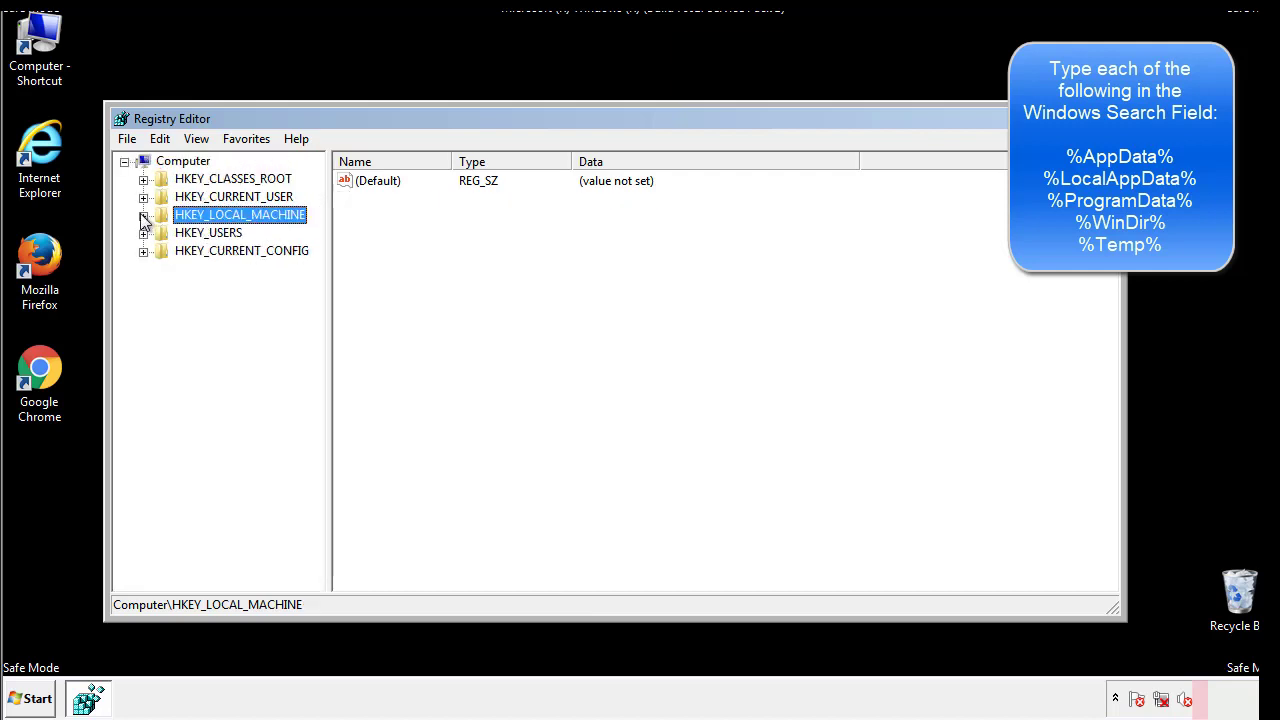
Open the Run key under HKEY_CURRENT_USER\Software\Microsoft\Windows\CurrentVersion
left_click(144, 197)
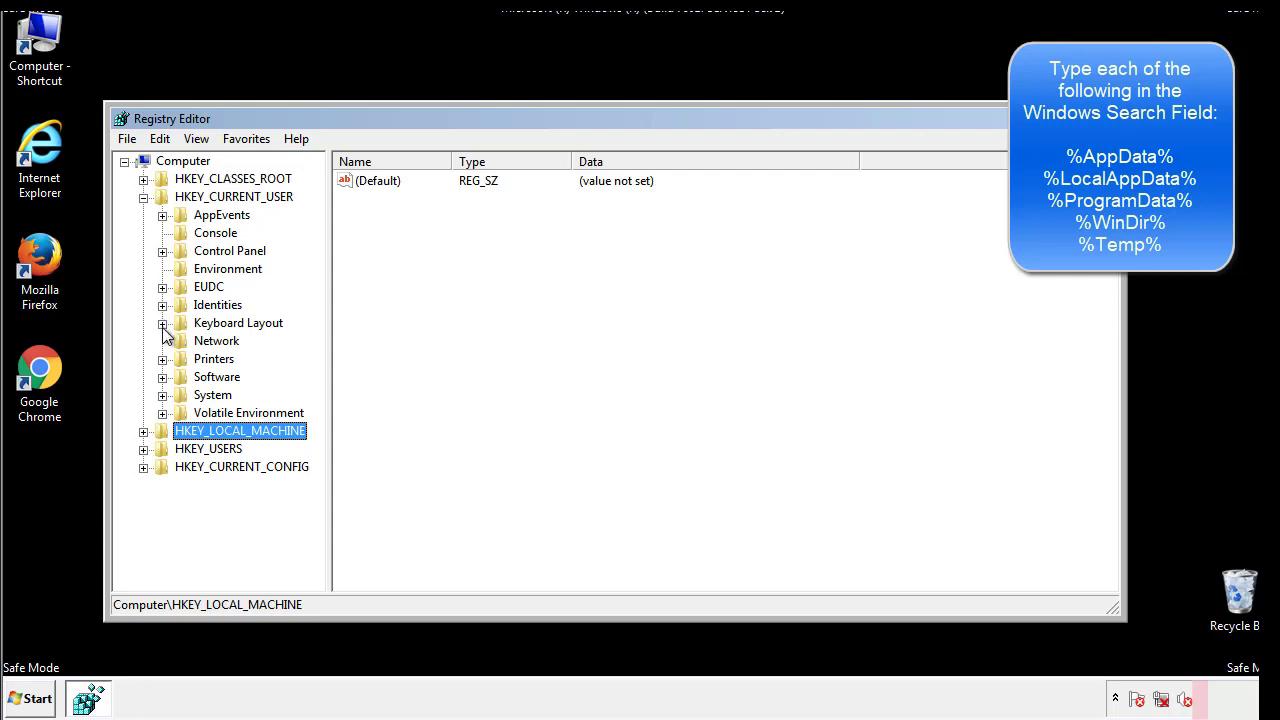
left_click(163, 378)
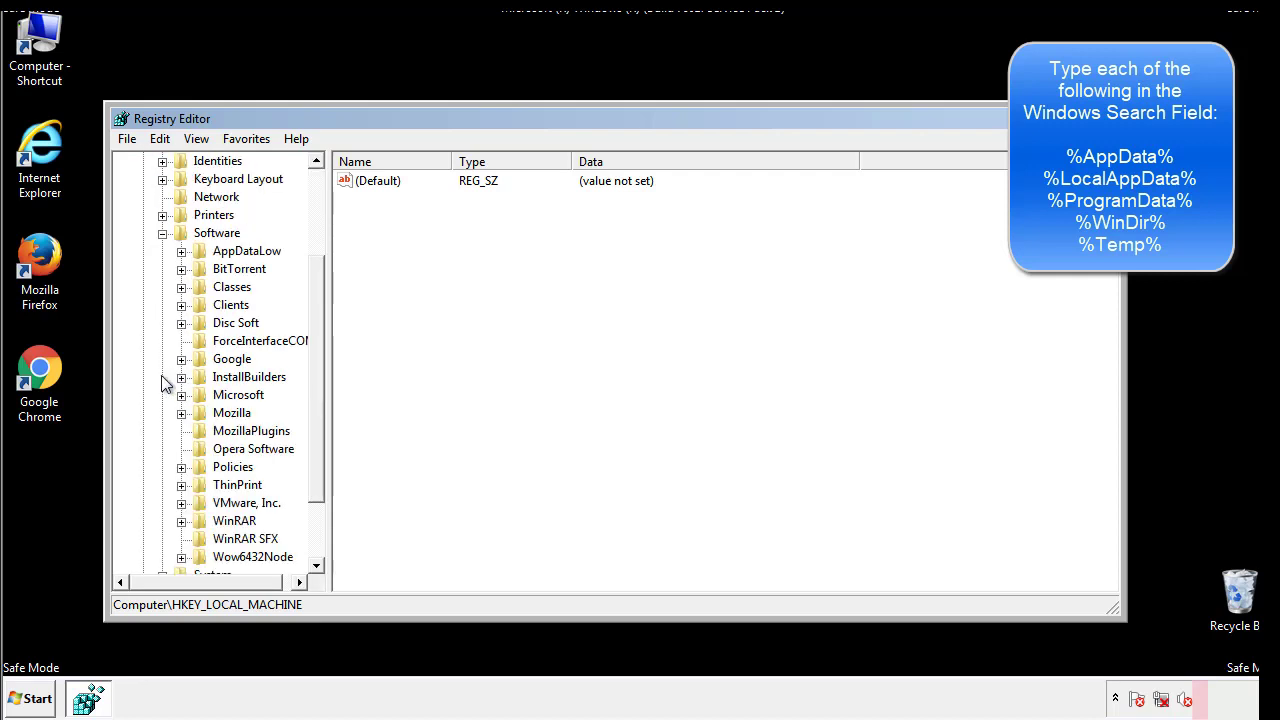
left_click_drag(314, 365, 314, 381)
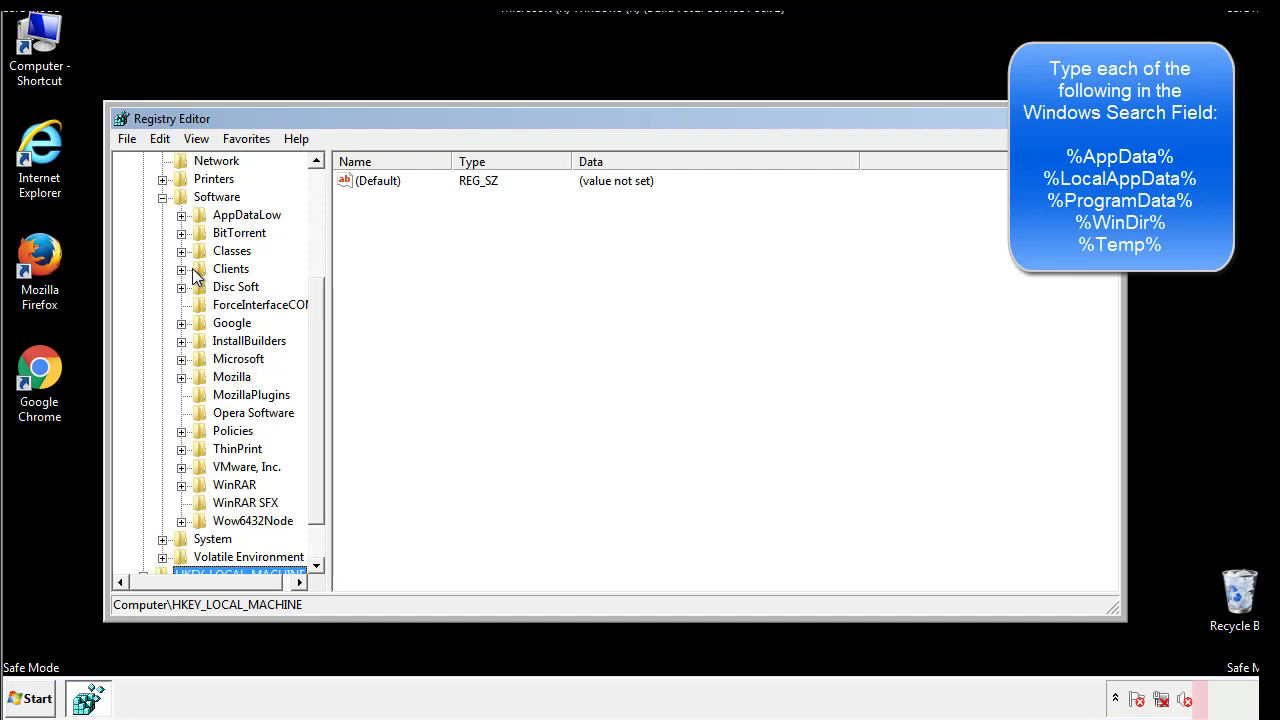
left_click(181, 359)
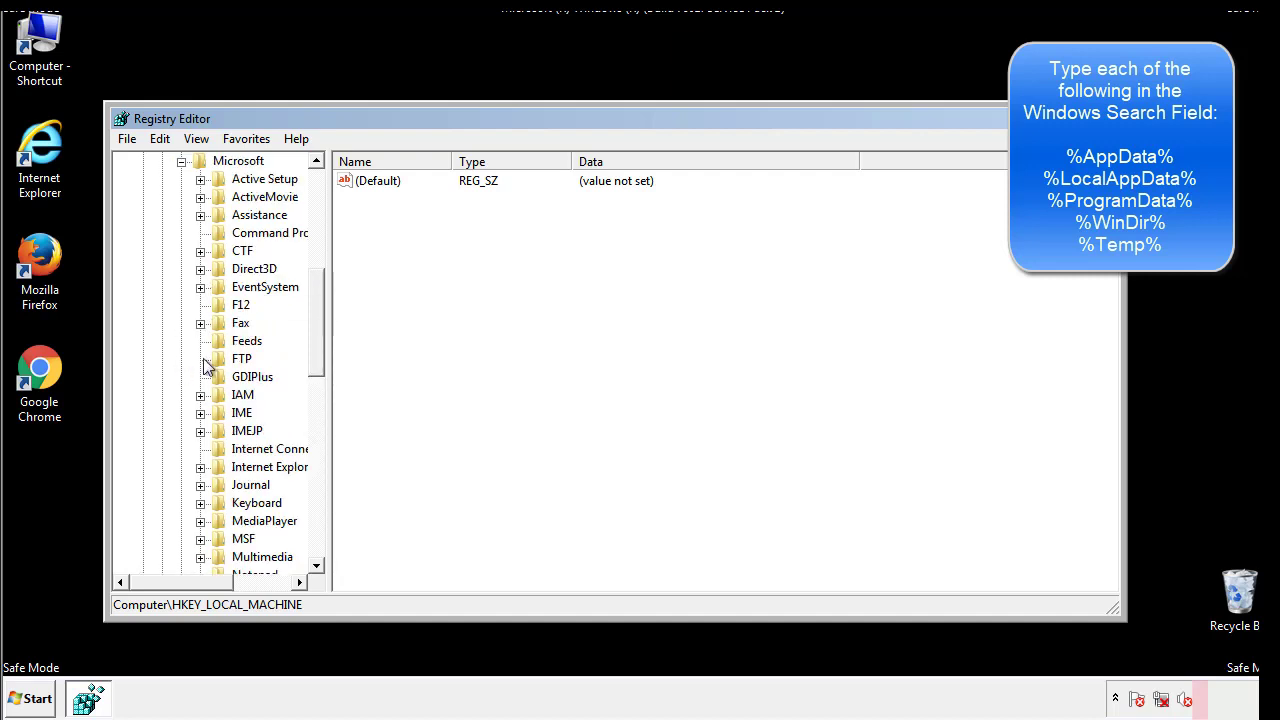
left_click_drag(314, 292, 315, 424)
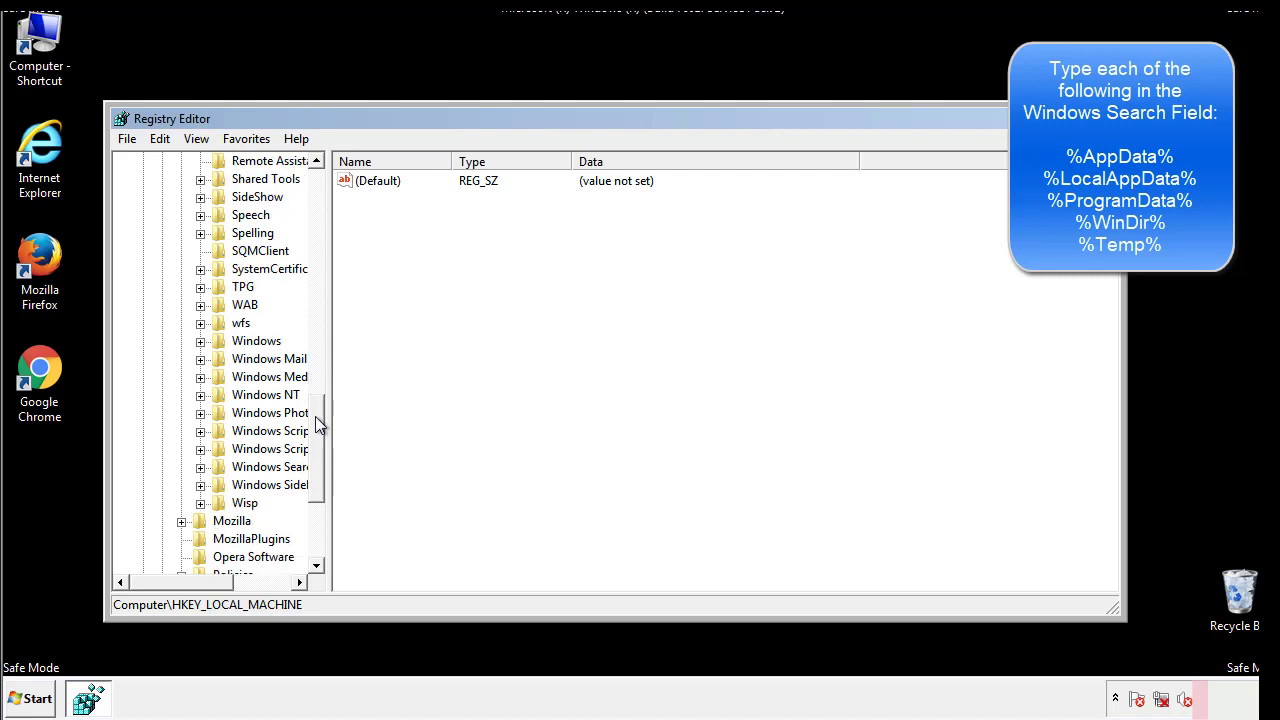
left_click(200, 341)
left_click(220, 361)
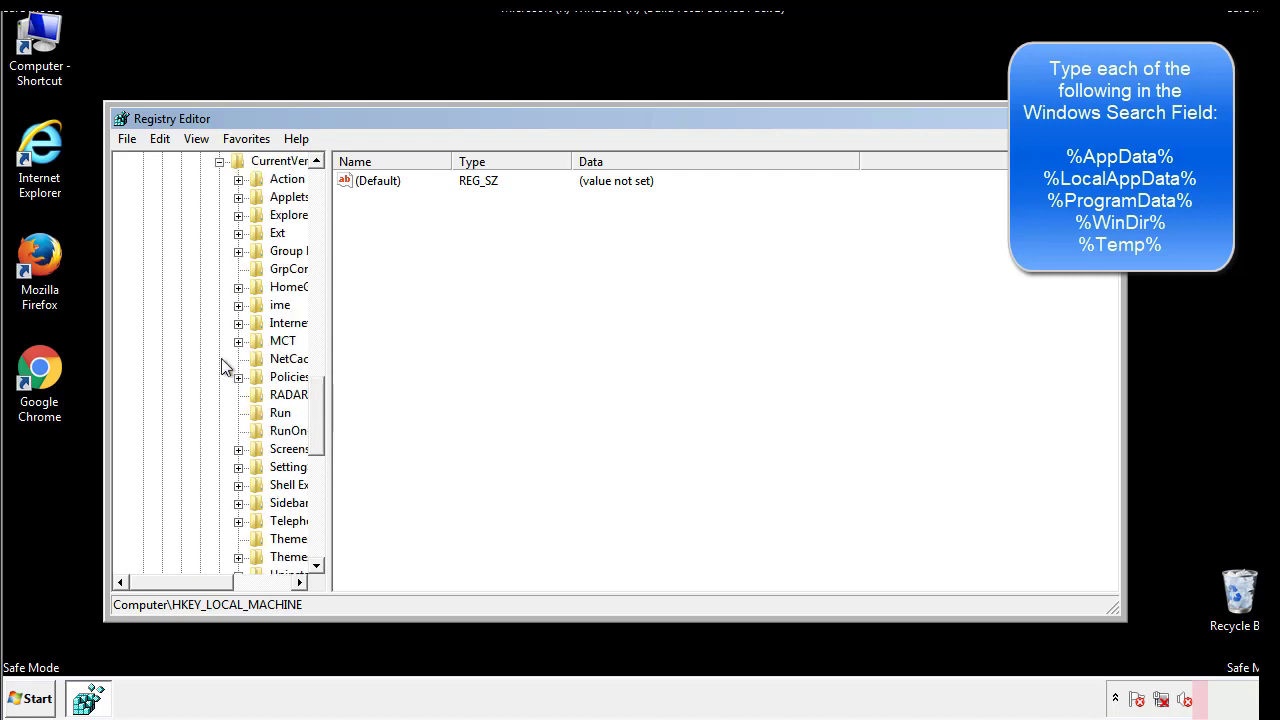
left_click_drag(195, 590, 225, 582)
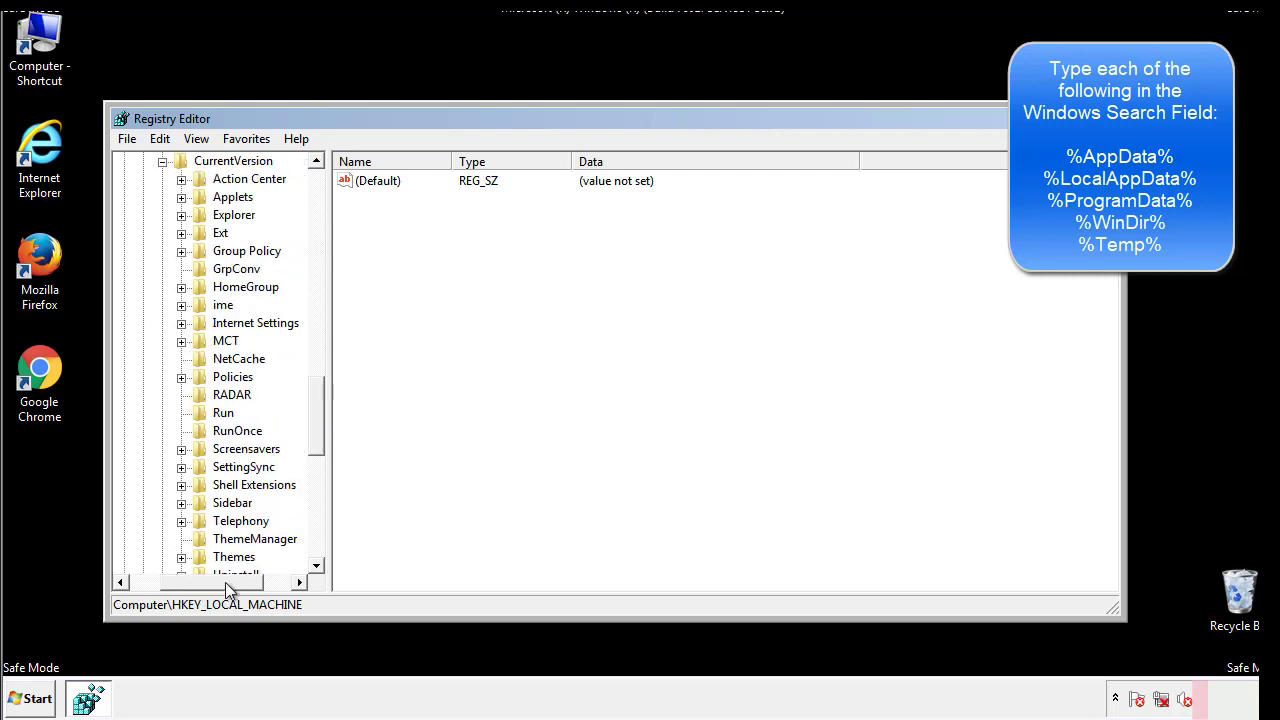
left_click(222, 413)
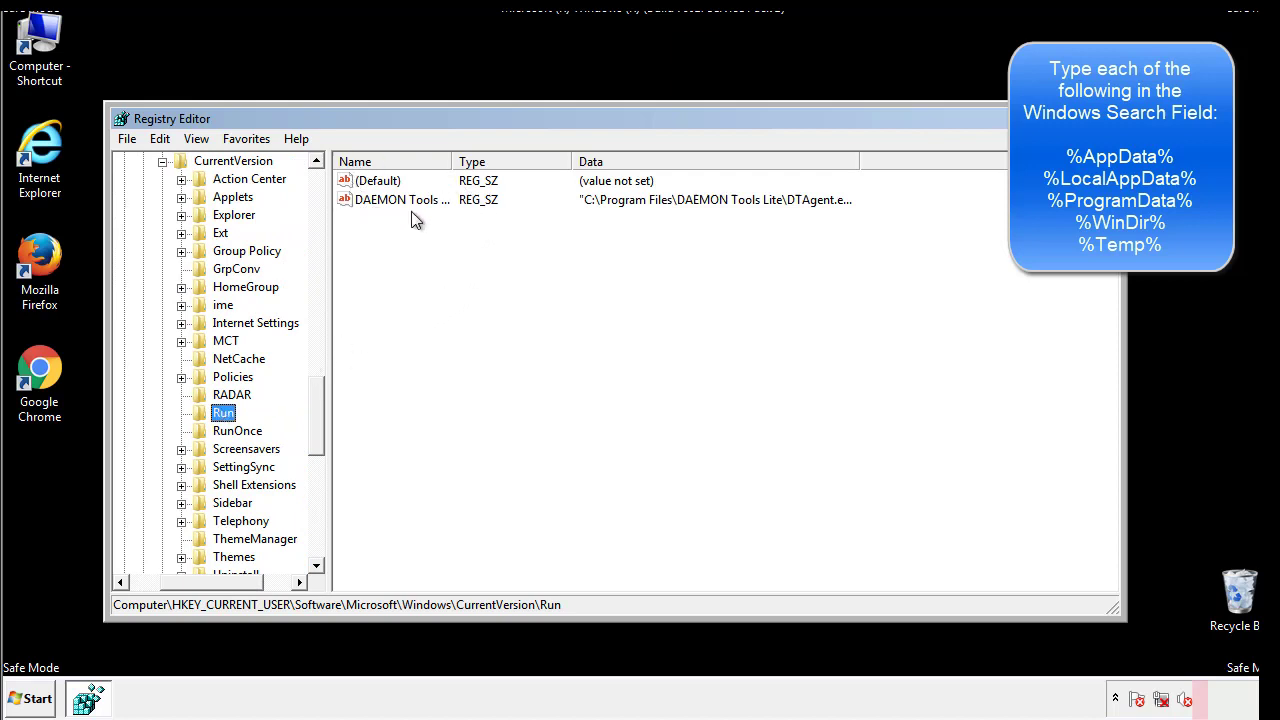
Review the single DAEMON Tools value, then collapse the Windows key and scroll the tree up
left_click(550, 235)
left_click_drag(372, 290, 420, 232)
left_click_drag(212, 579, 187, 581)
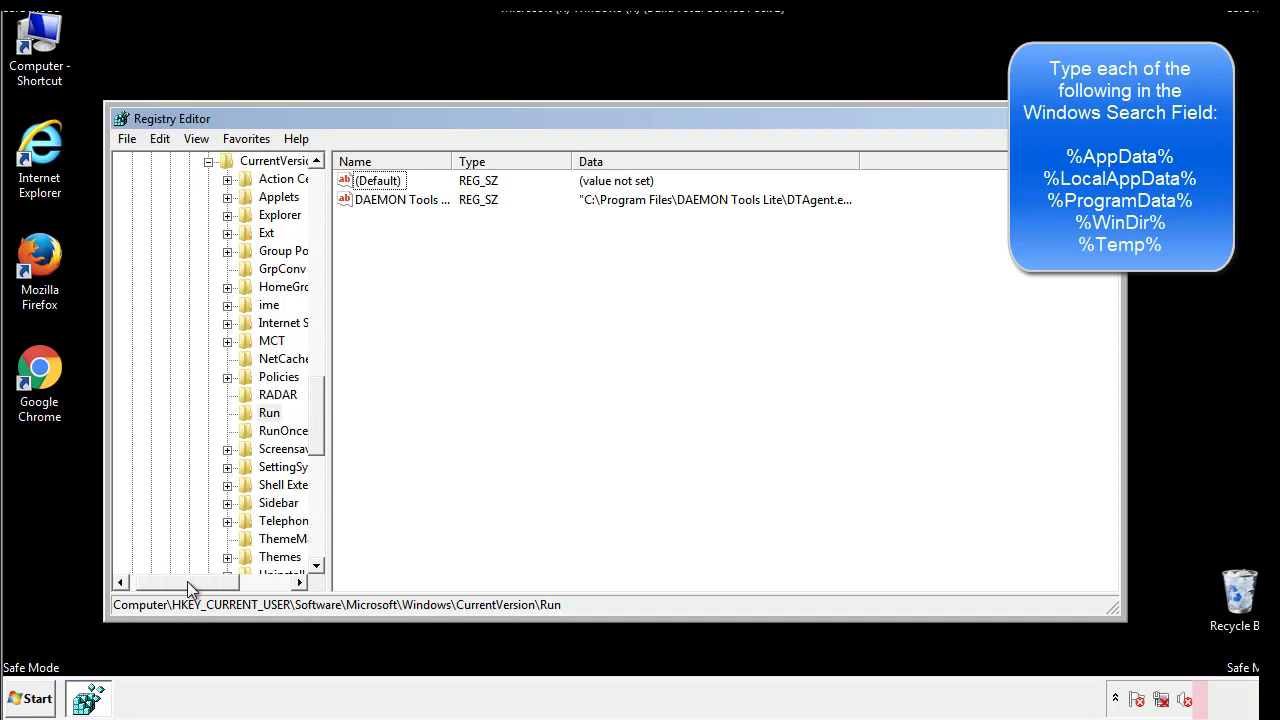
left_click_drag(324, 437, 316, 418)
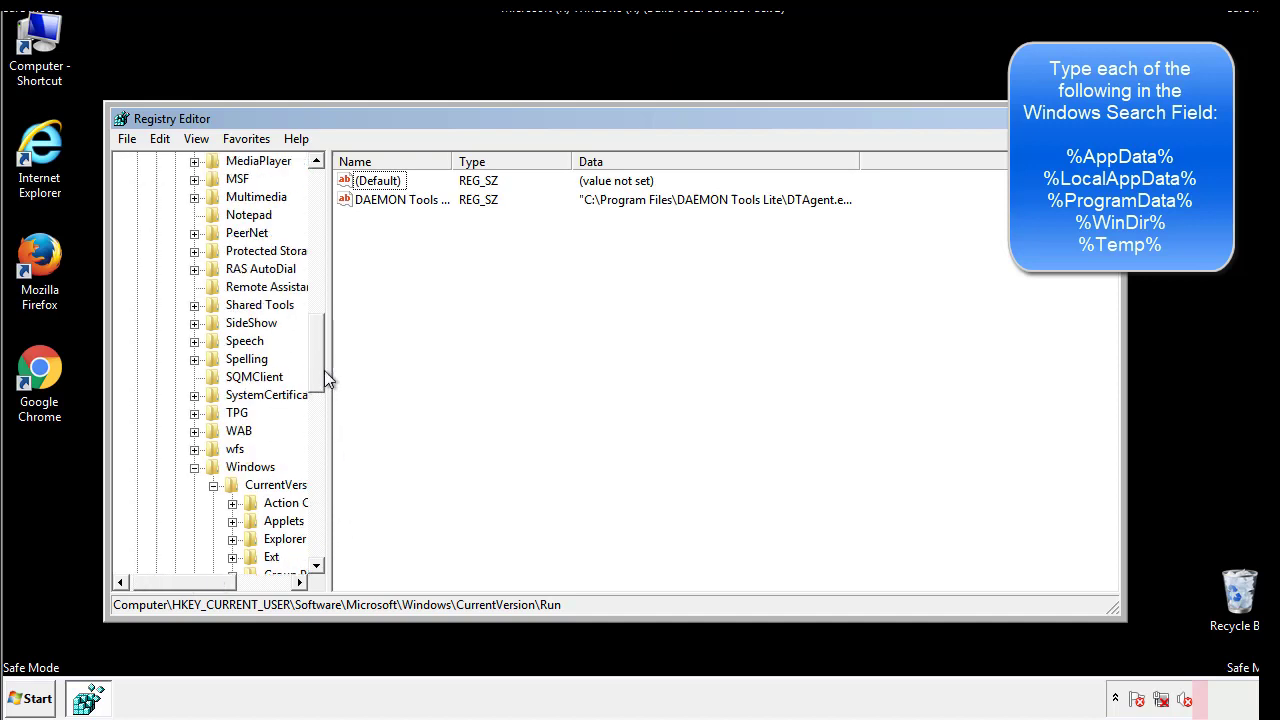
left_click(195, 468)
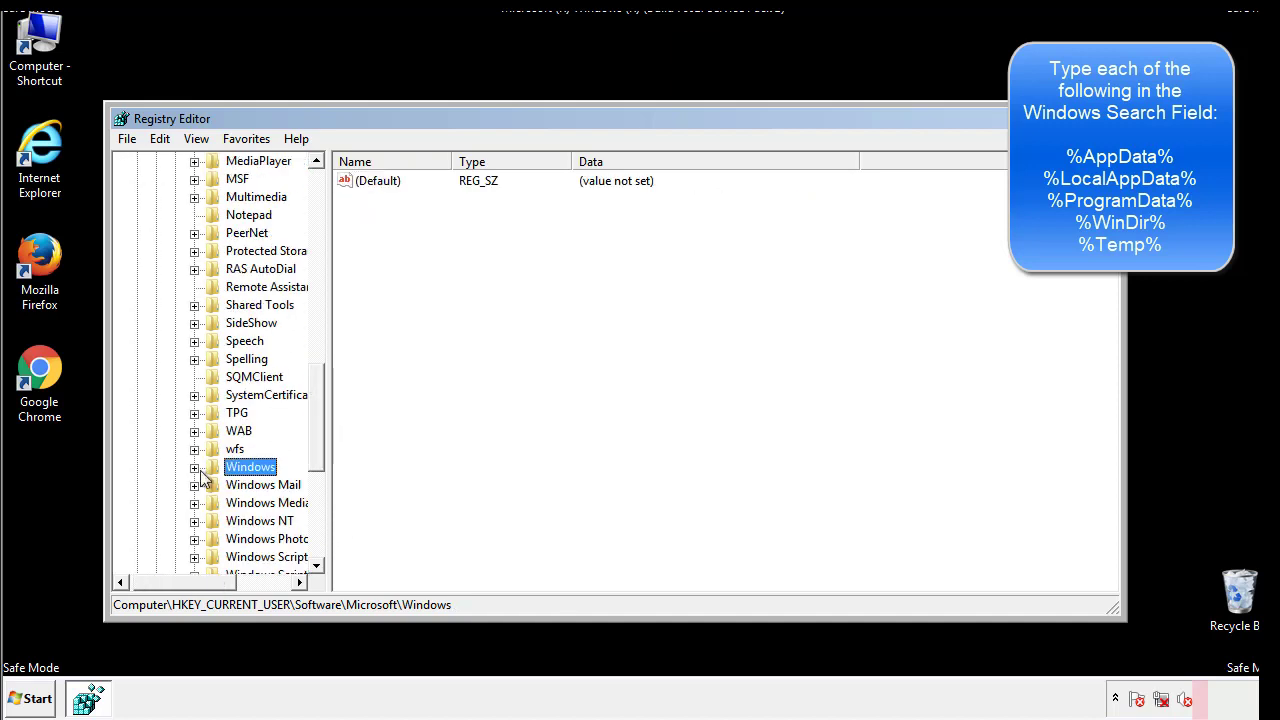
left_click_drag(321, 445, 322, 247)
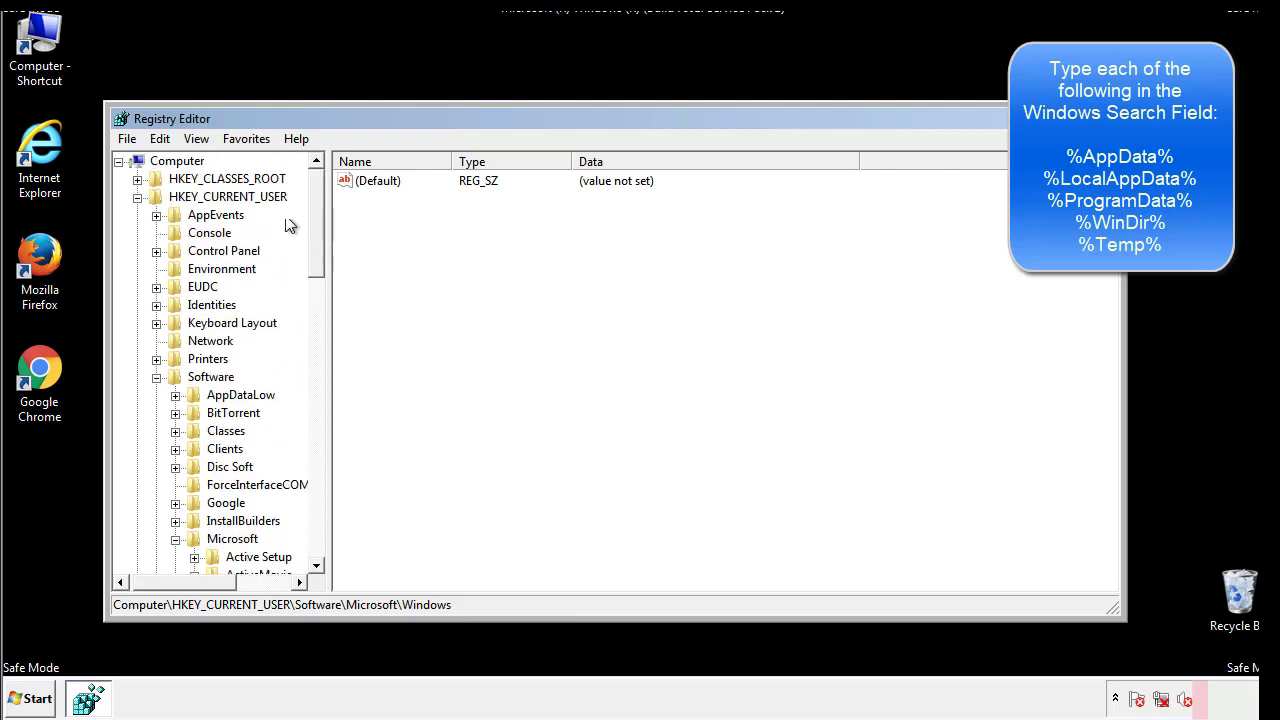
Search the registry for %temp%, landing on the Temporary Files cleanup key's Folder value
left_click(165, 140)
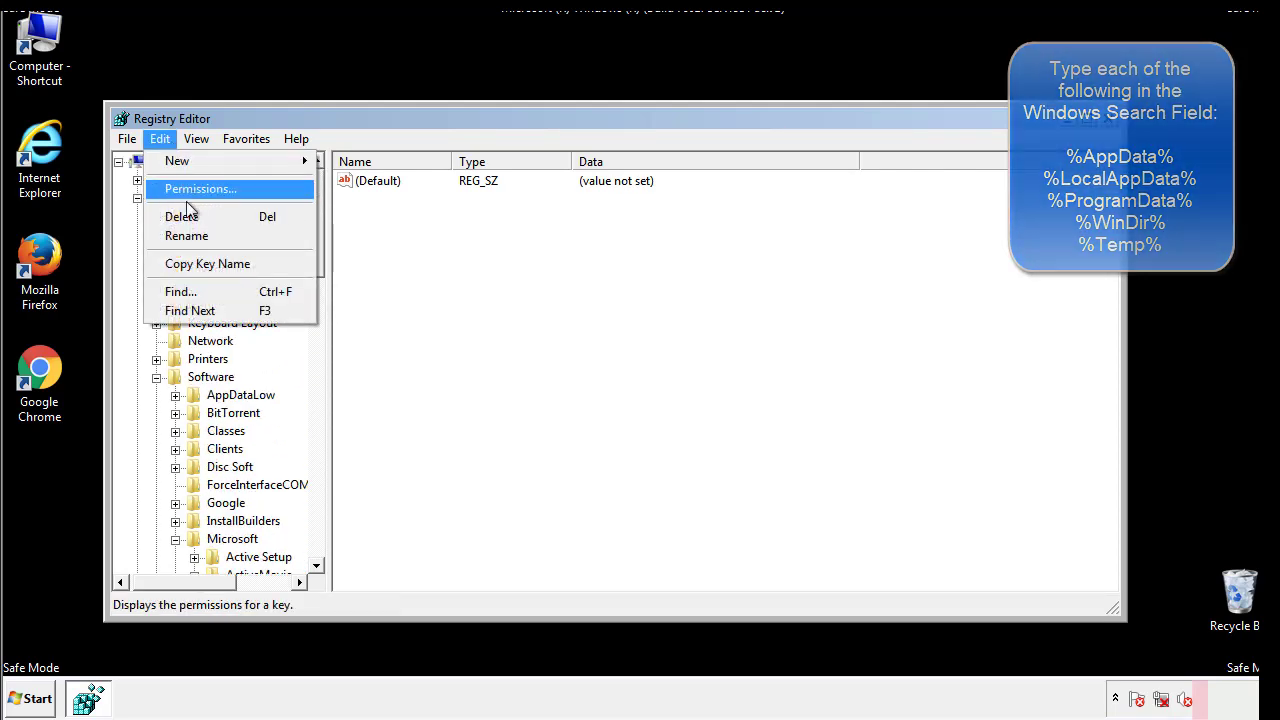
left_click(180, 291)
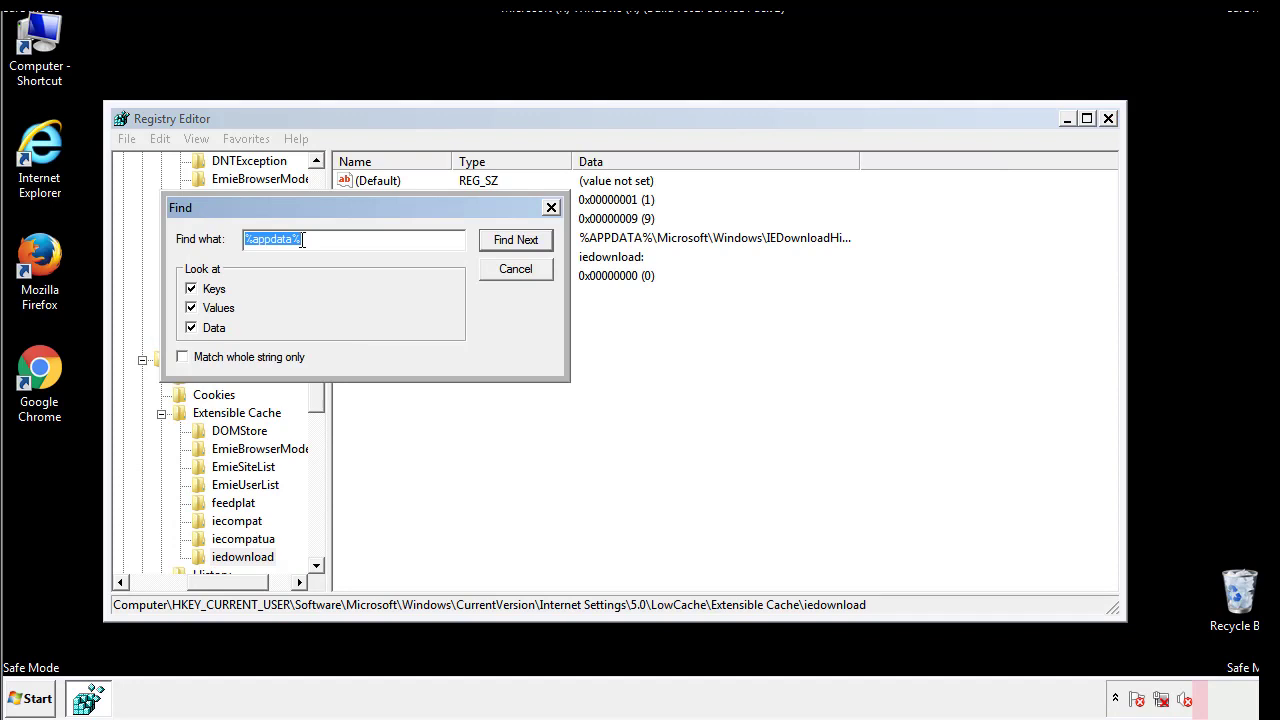
type("%temp%")
key("Return")
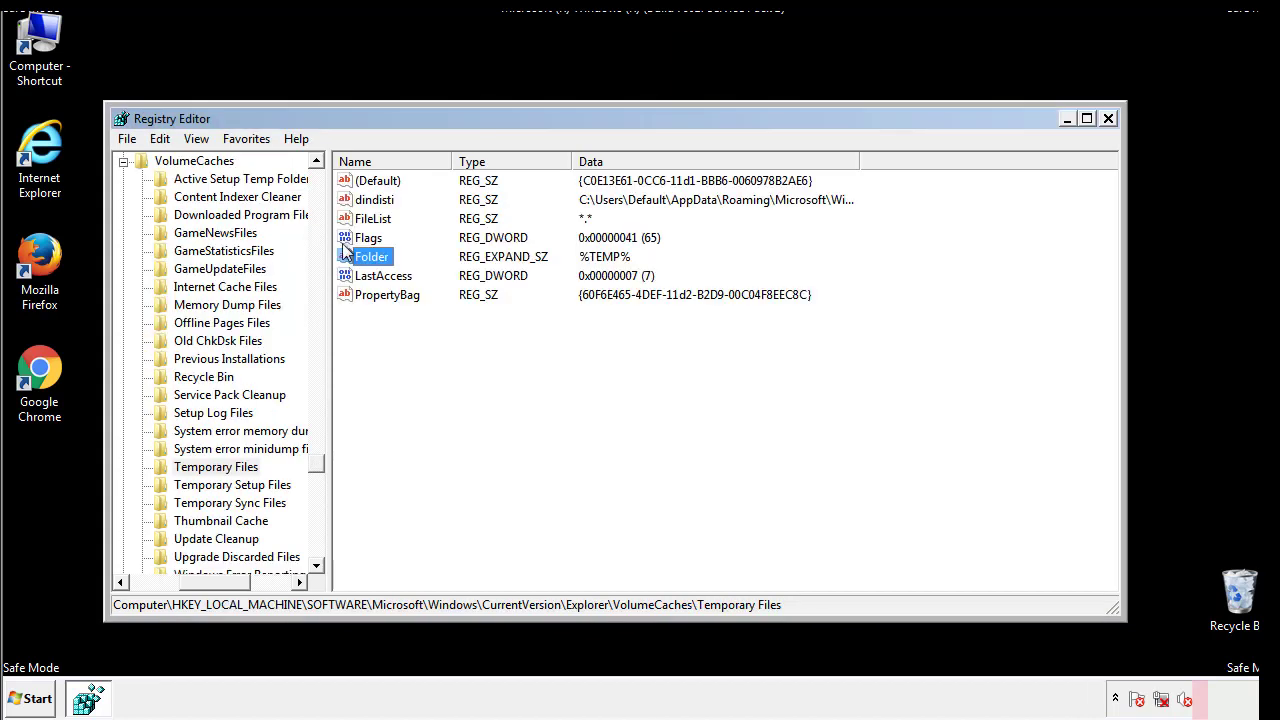
Select and delete all Temporary Files values, including dindisti, leaving only an unset (Default)
left_click(526, 349)
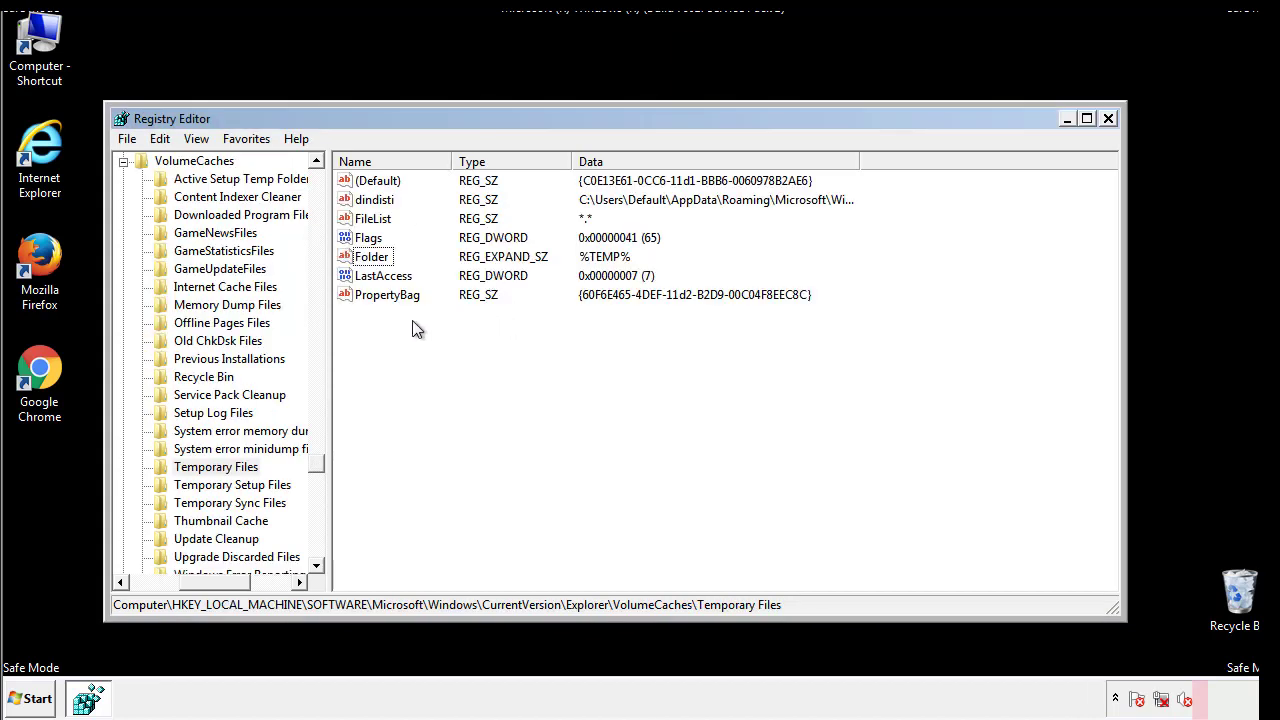
left_click_drag(412, 321, 364, 178)
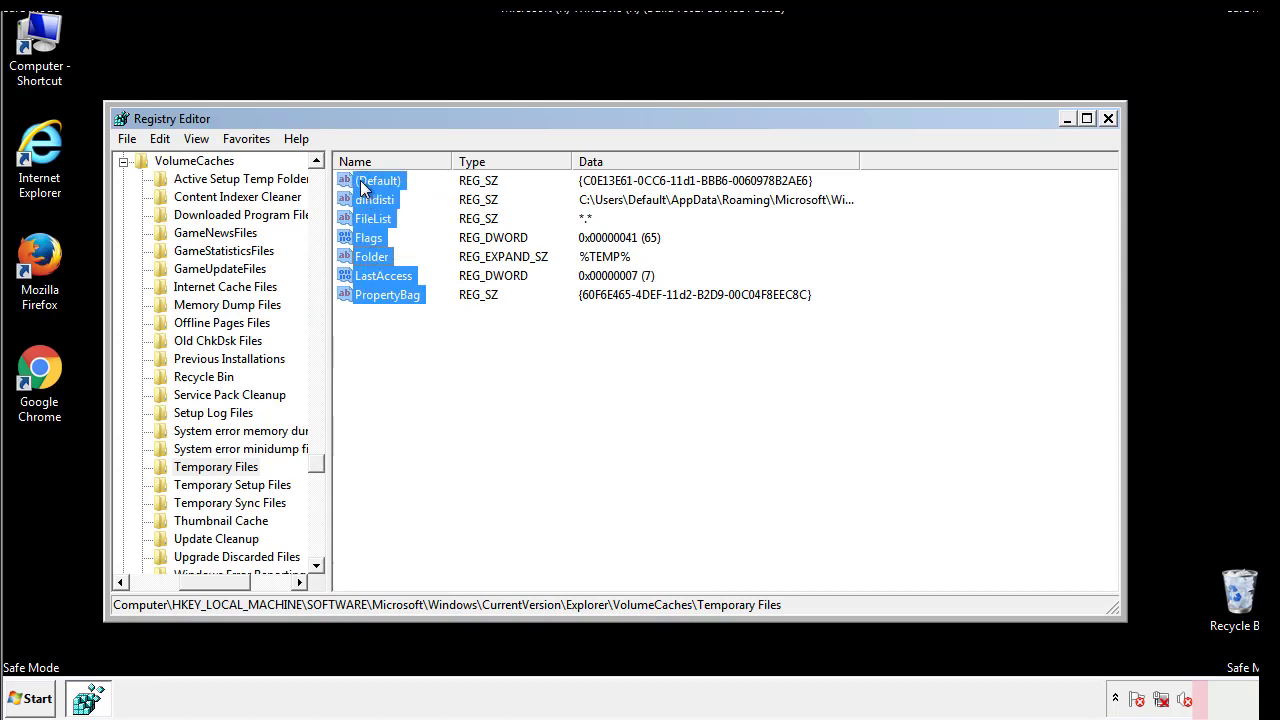
right_click(362, 186)
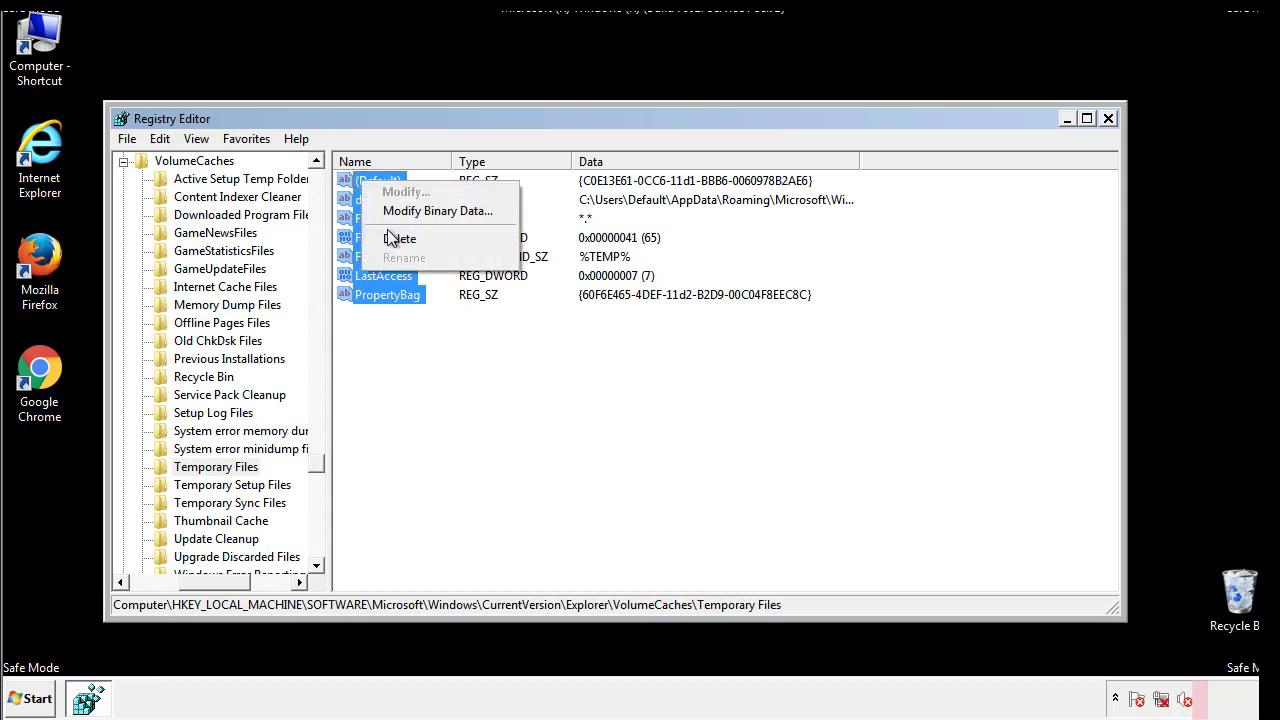
left_click(390, 240)
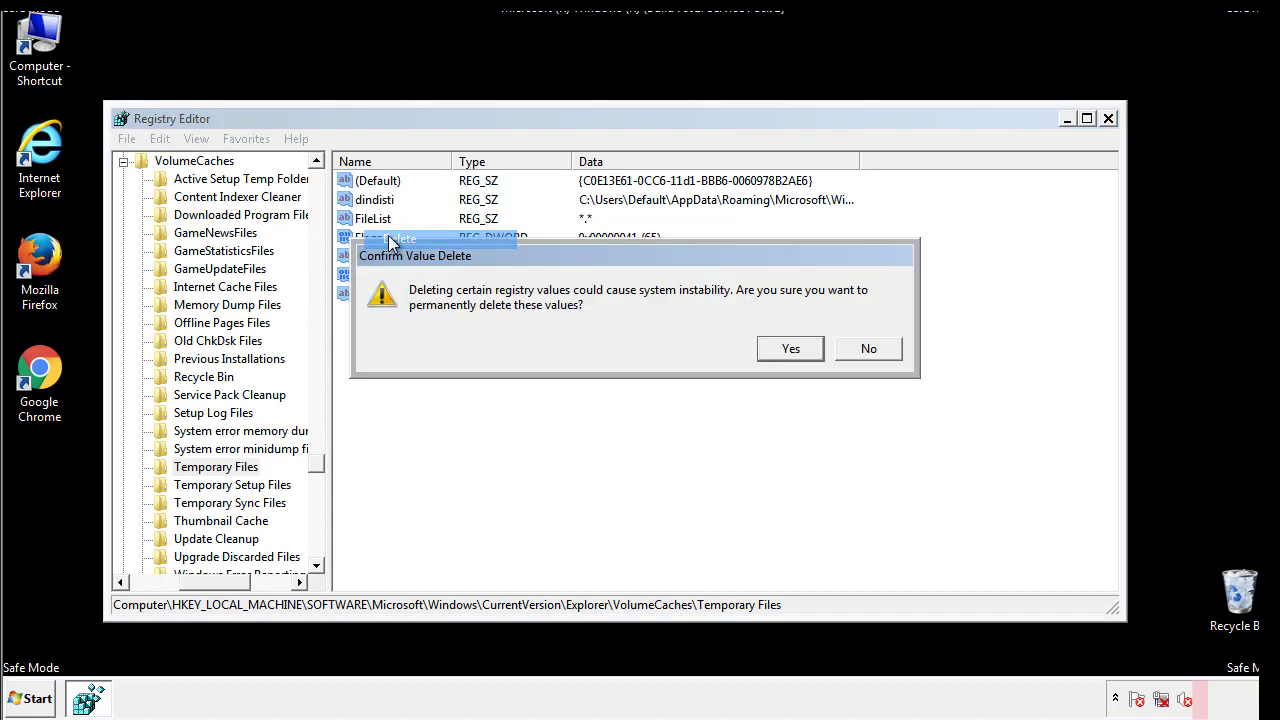
left_click(793, 348)
left_click(446, 246)
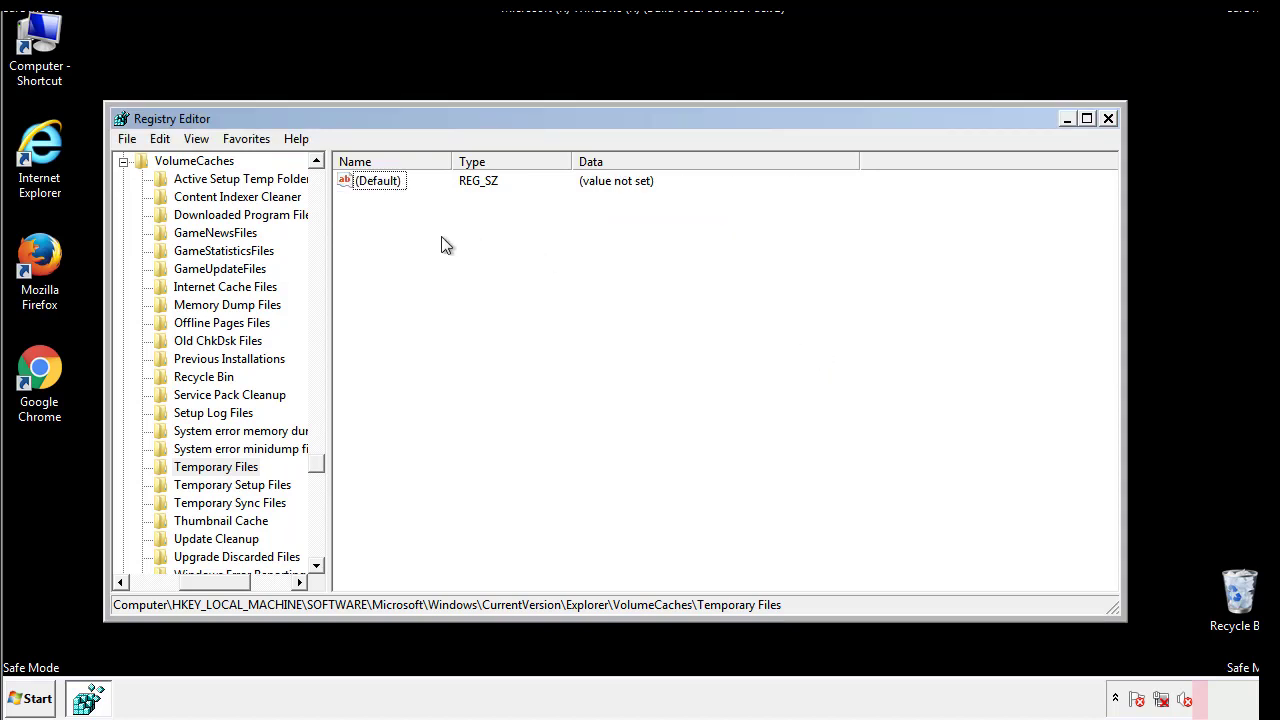
Close Registry Editor and launch msconfig from the Start menu search
left_click(1109, 119)
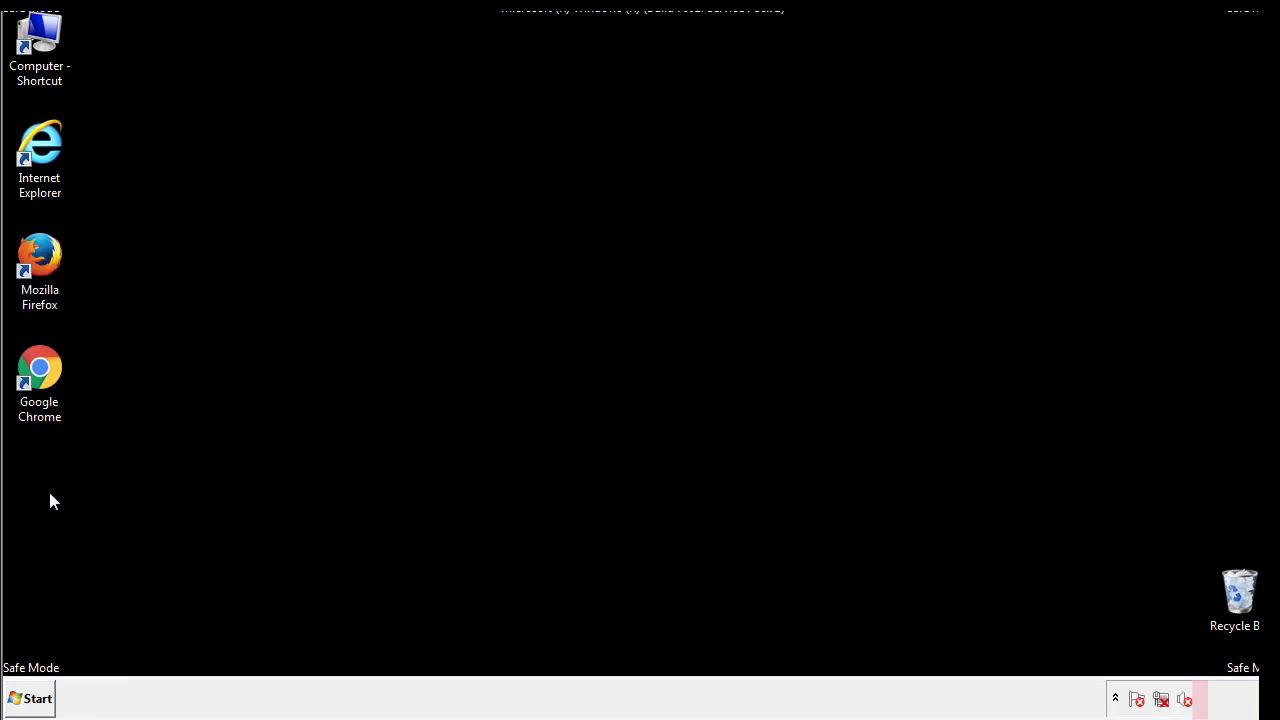
left_click(20, 700)
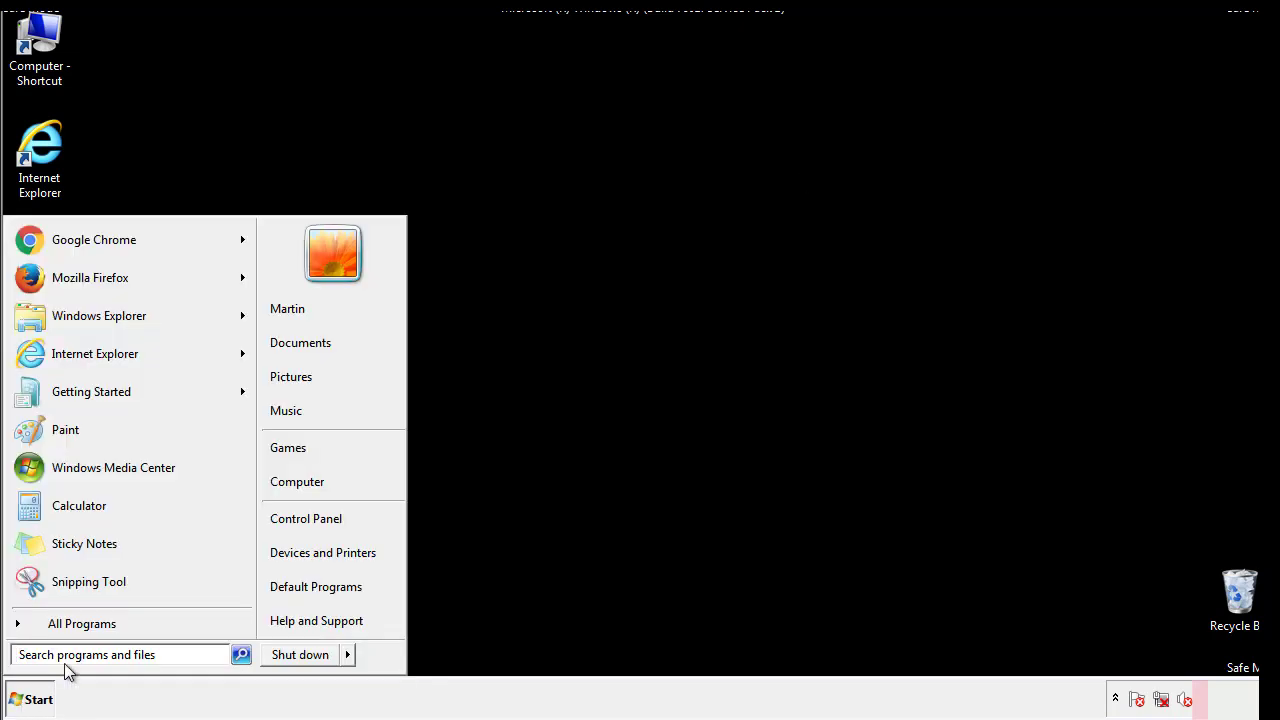
type("mscon")
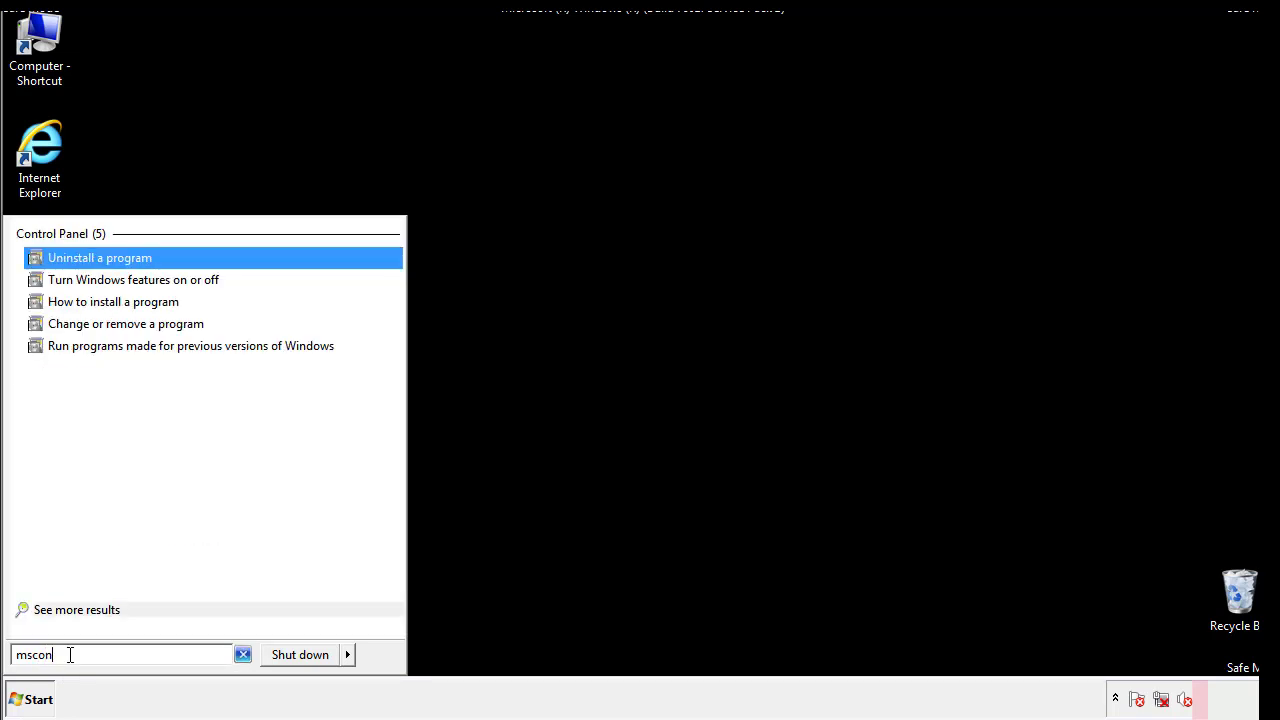
type("fig")
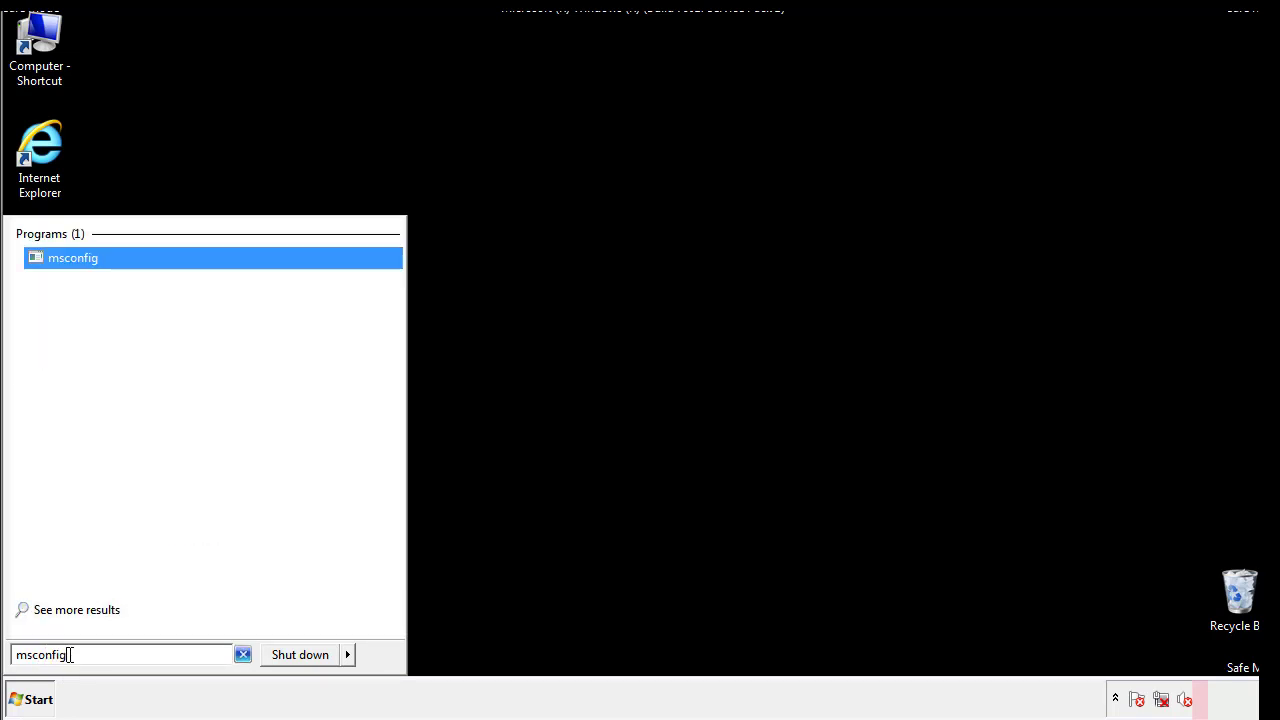
key("Return")
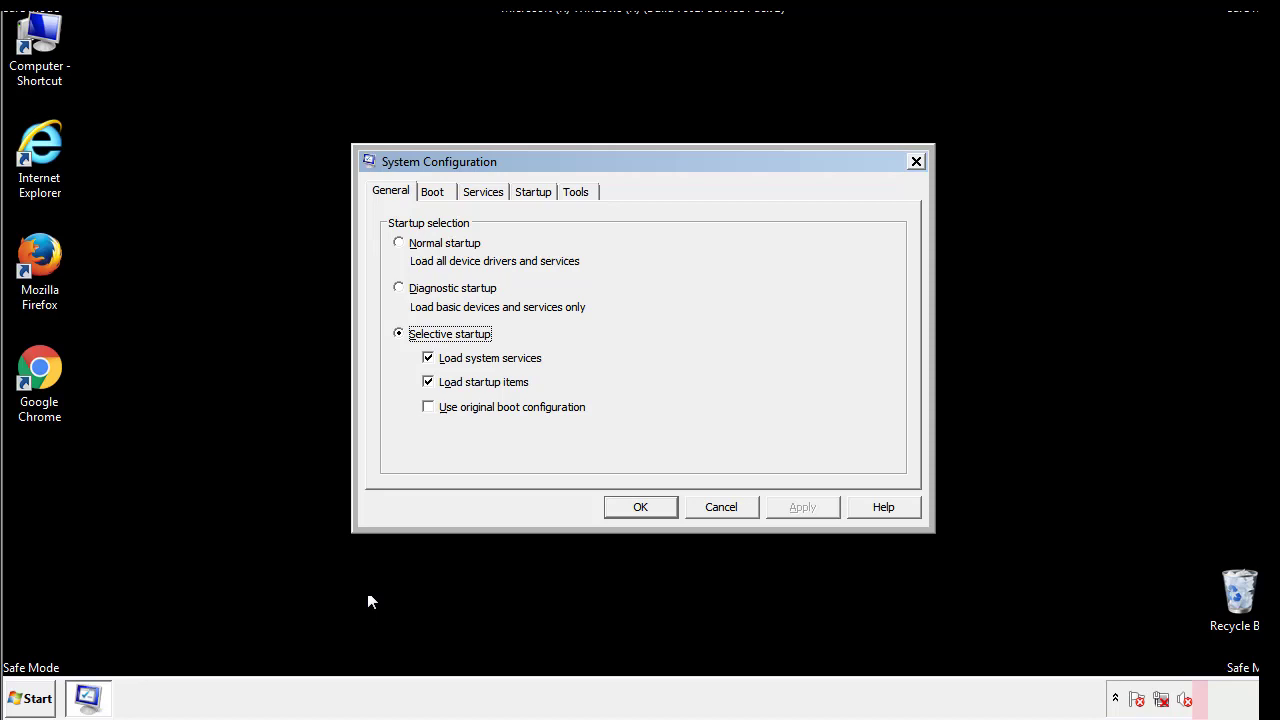
Uncheck Safe boot on the Boot tab and apply the change
left_click(438, 191)
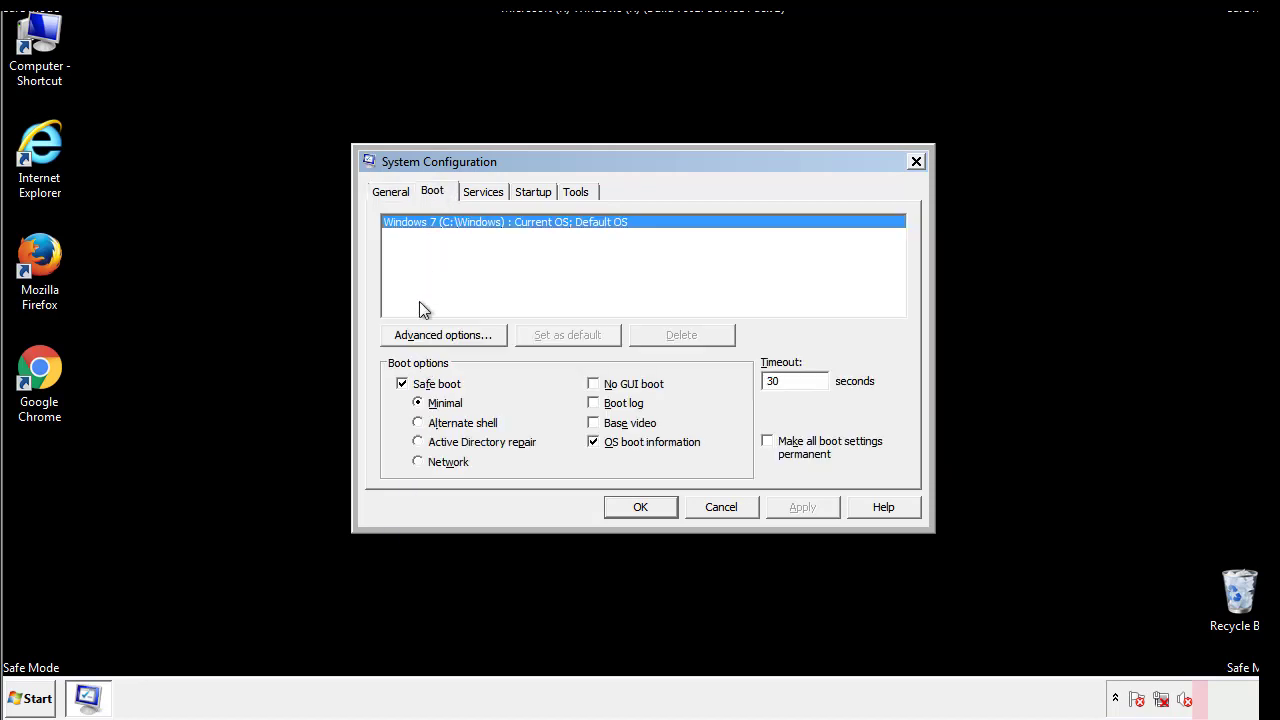
left_click(405, 387)
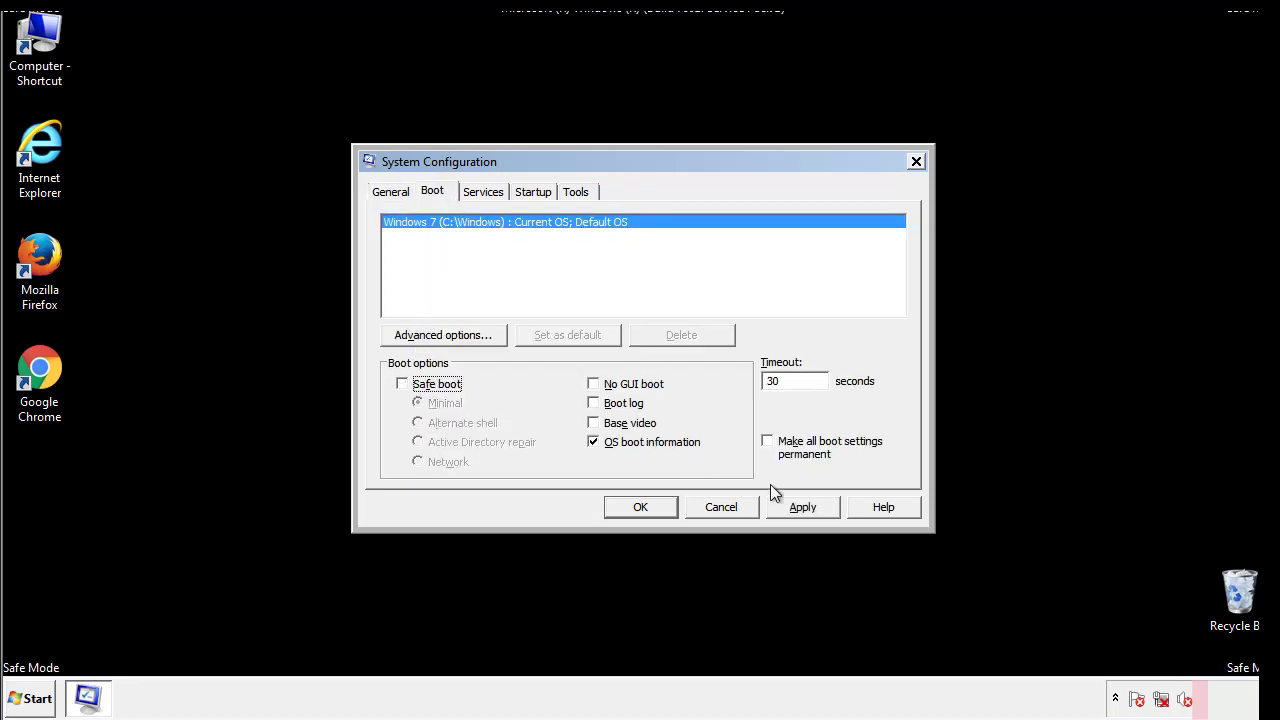
left_click(805, 507)
Confirm the System Configuration changes with OK and choose Restart to boot Windows normally
left_click(640, 507)
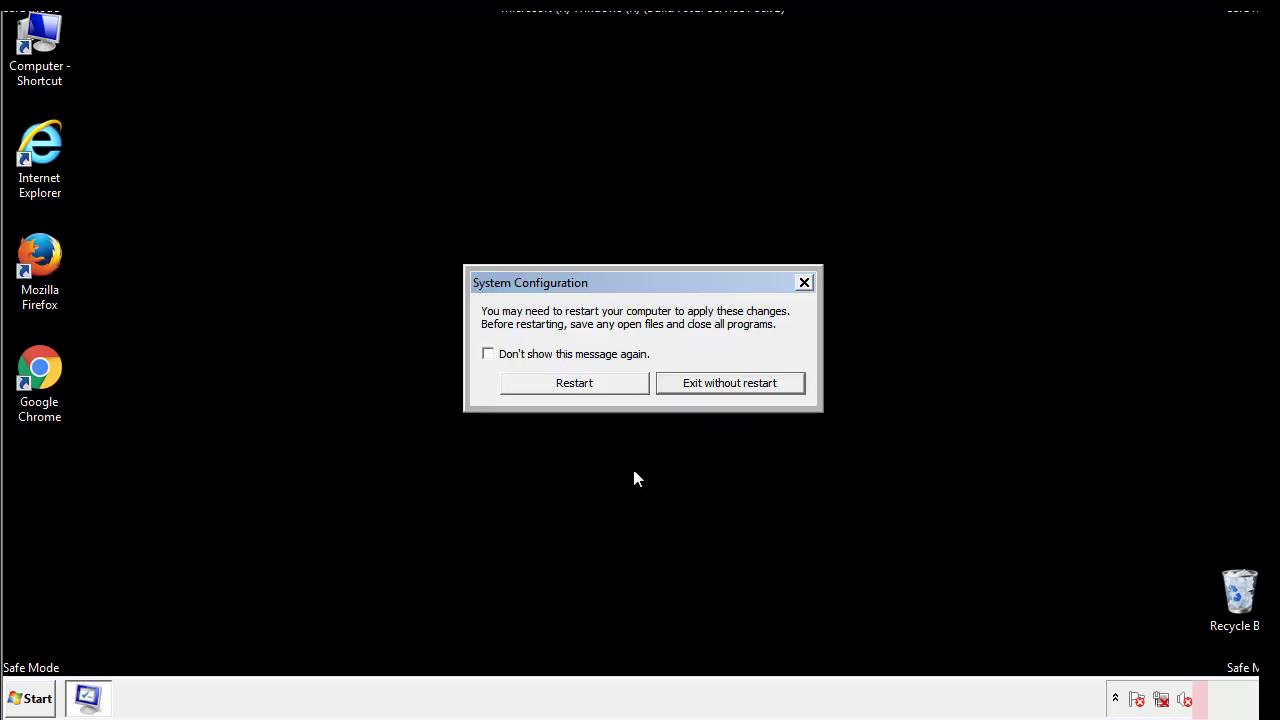
left_click(592, 390)
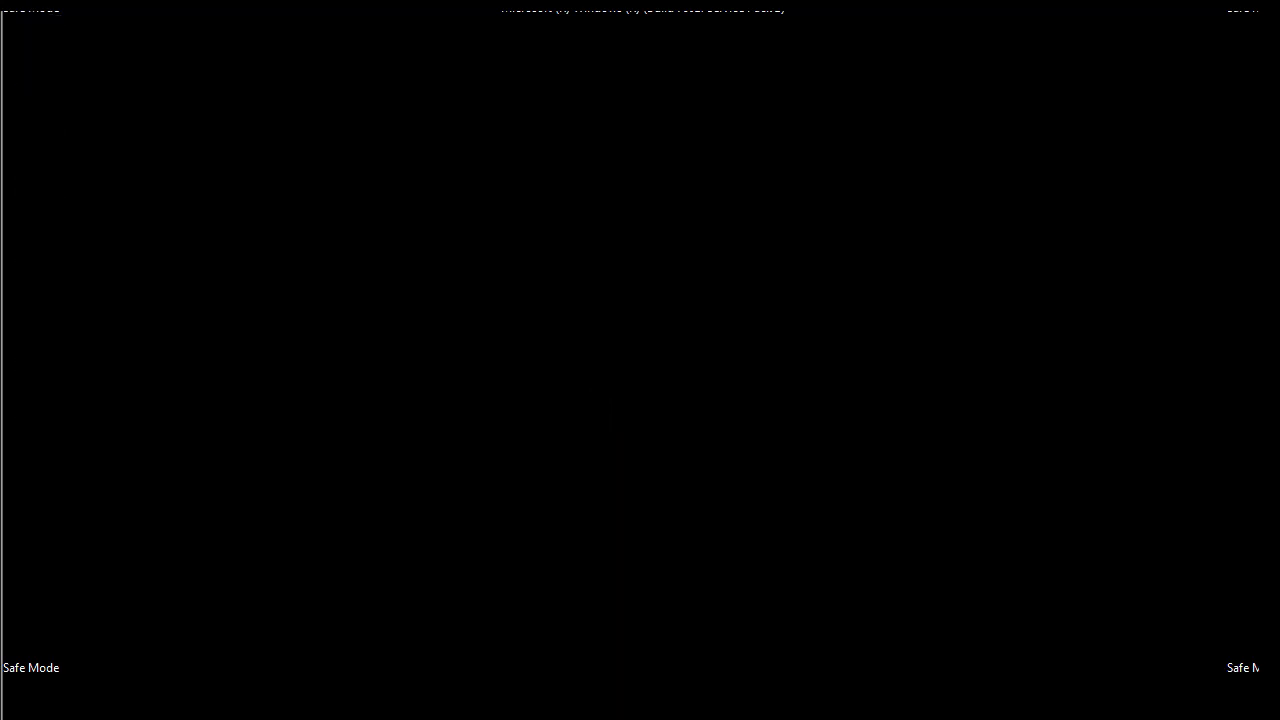